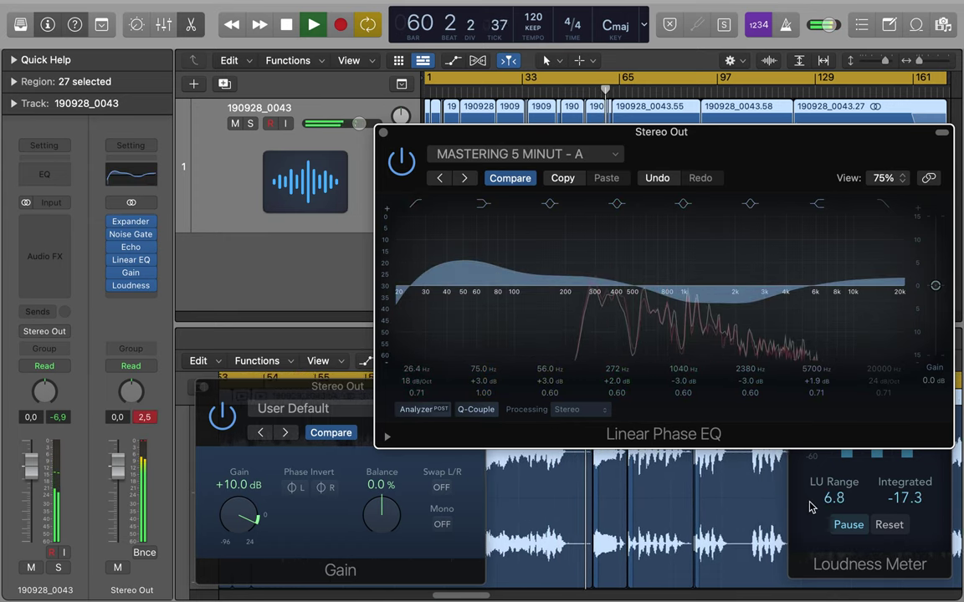
Bring the Loudness Meter and Gain windows to the front and lower the Stereo Out gain to -4.0 dB during playback.
{"action": "left_click", "coordinate": [811, 569]}
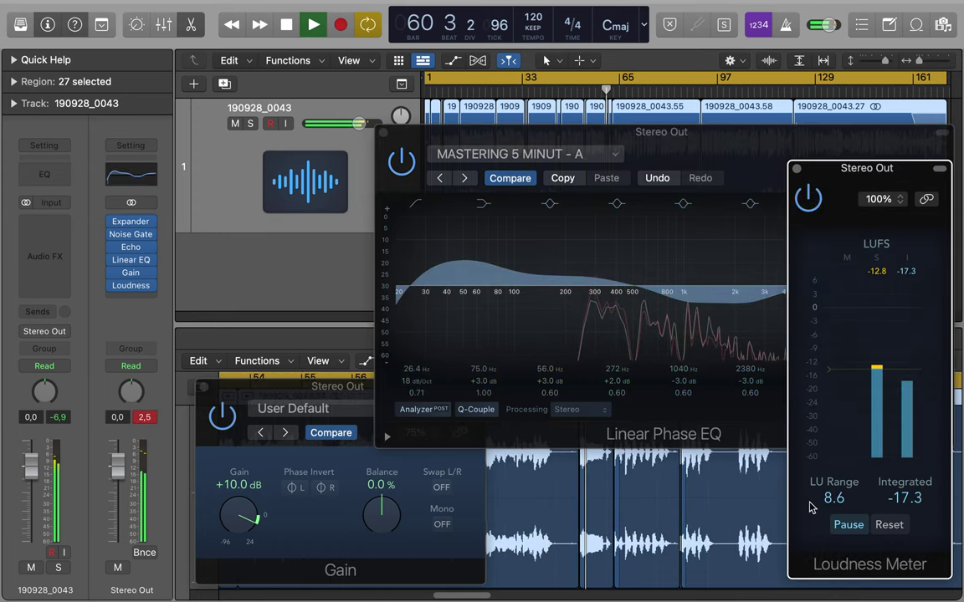
{"action": "left_click", "coordinate": [285, 391]}
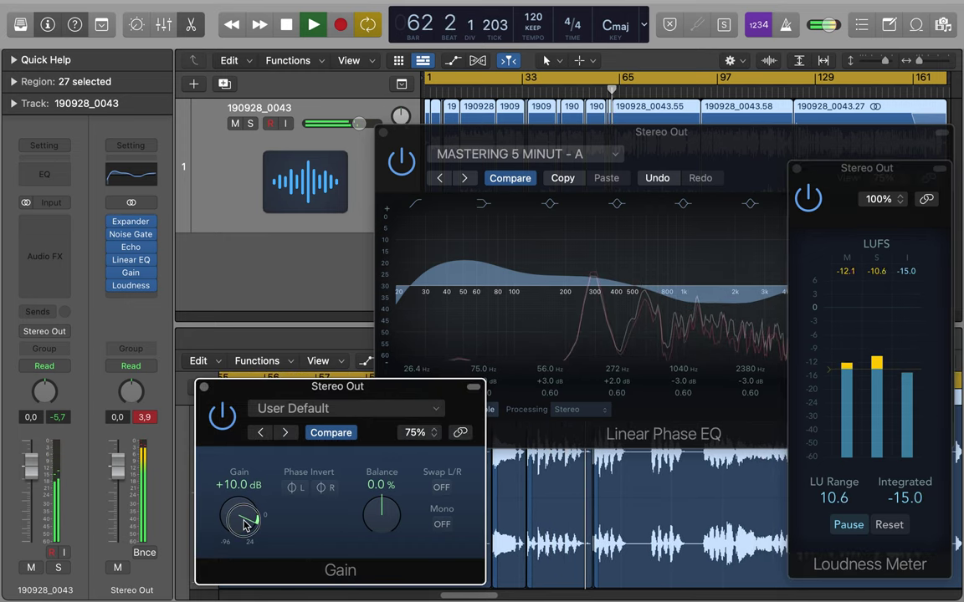
{"action": "left_click_drag", "start_coordinate": [241, 514], "coordinate": [252, 547]}
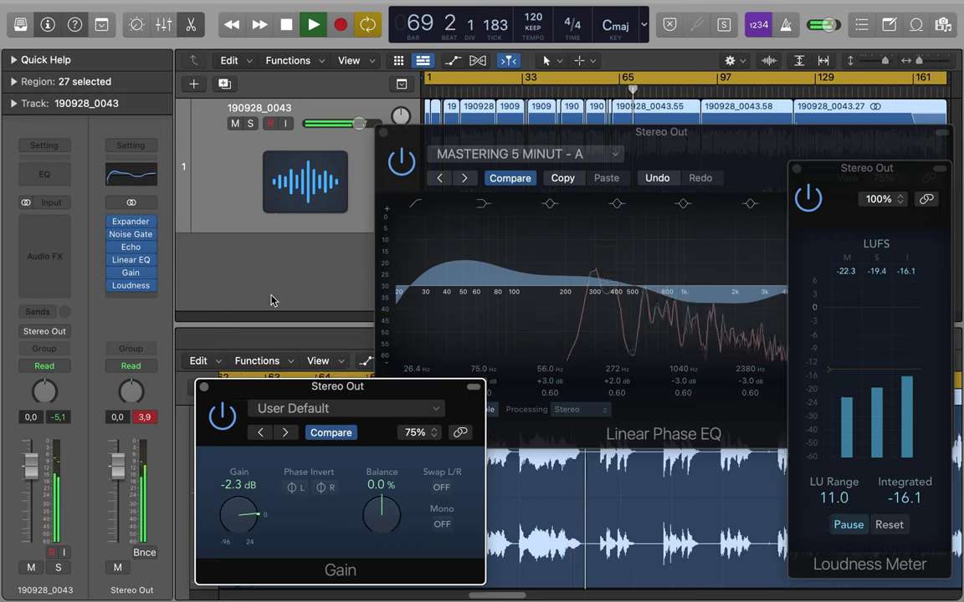
{"action": "left_click_drag", "start_coordinate": [249, 519], "coordinate": [250, 524]}
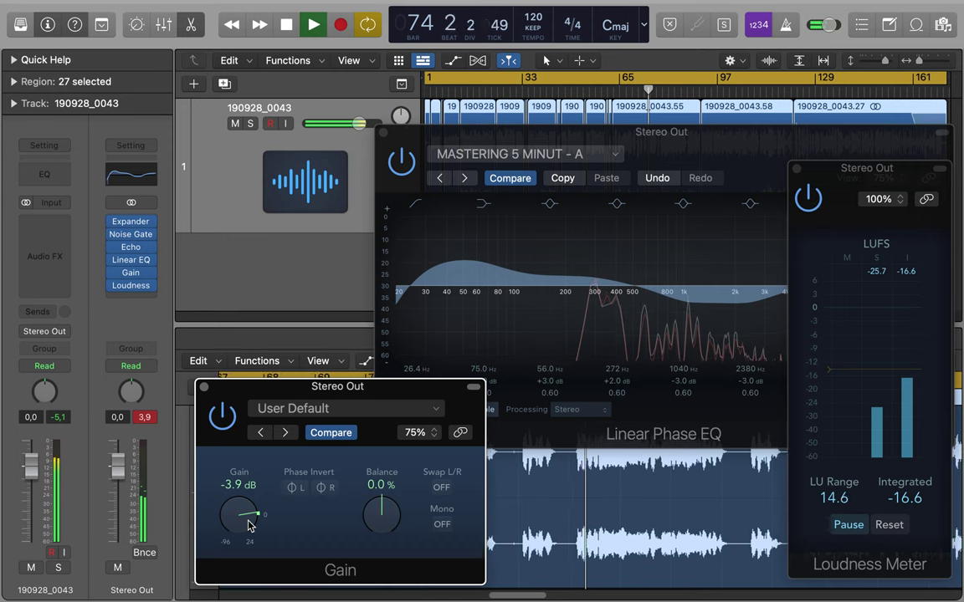
{"action": "left_click_drag", "start_coordinate": [248, 521], "coordinate": [249, 520]}
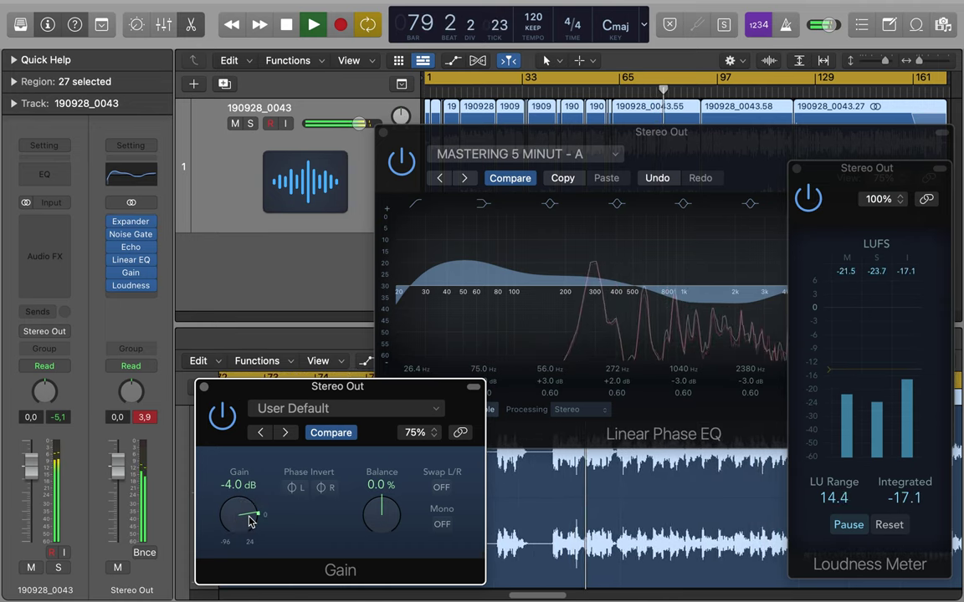
Stop playback and play the project again from bar 1 to measure the loudness anew.
{"action": "left_click", "coordinate": [286, 28]}
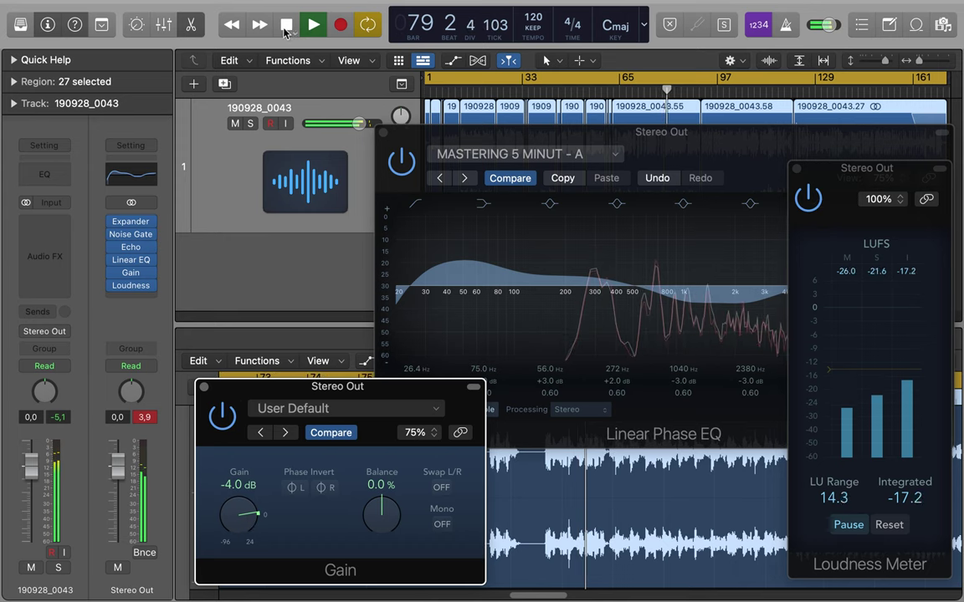
{"action": "left_click", "coordinate": [287, 26]}
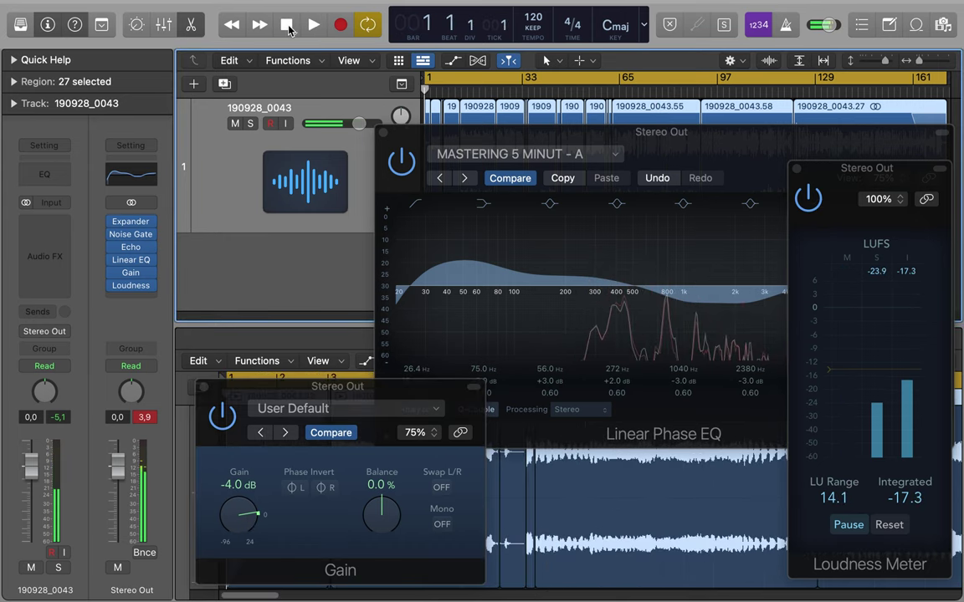
{"action": "left_click", "coordinate": [314, 26]}
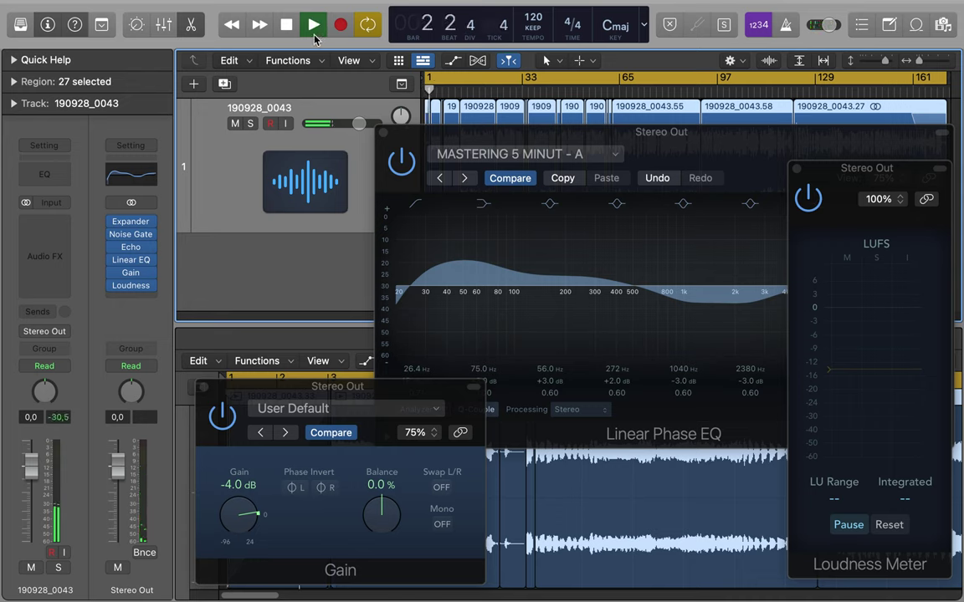
{"action": "left_click", "coordinate": [315, 26]}
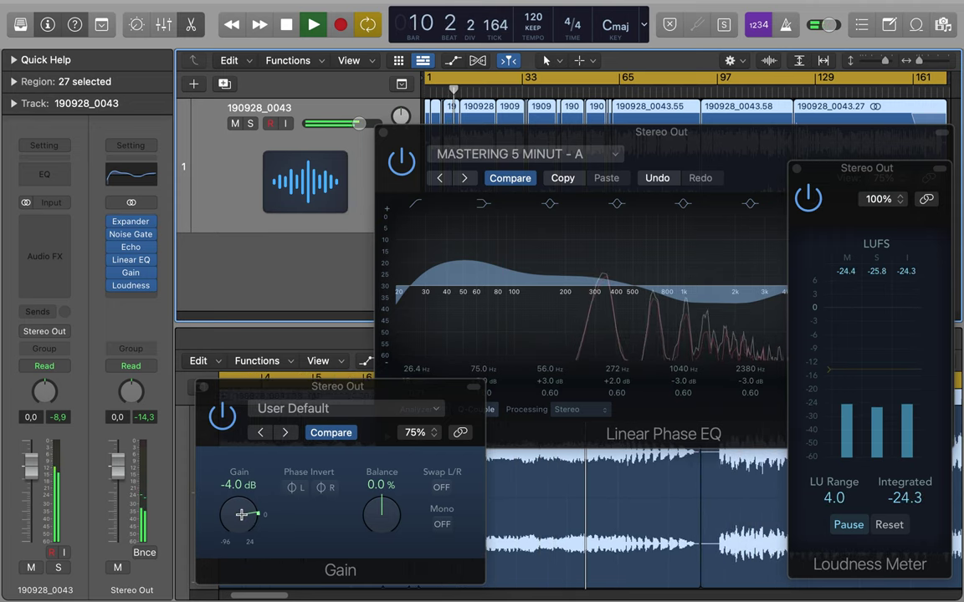
Raise the gain on the Stereo Out to 0.0 dB while the track plays.
{"action": "left_click_drag", "start_coordinate": [247, 516], "coordinate": [242, 518]}
{"action": "scroll", "coordinate": [242, 517], "scroll_direction": "up", "scroll_amount": 2}
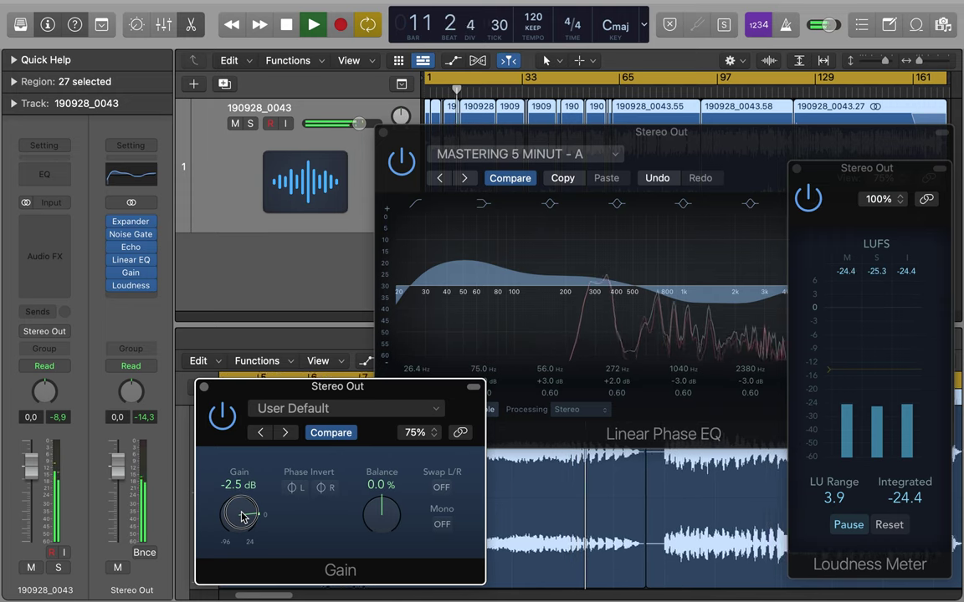
{"action": "scroll", "coordinate": [242, 516], "scroll_direction": "up", "scroll_amount": 4}
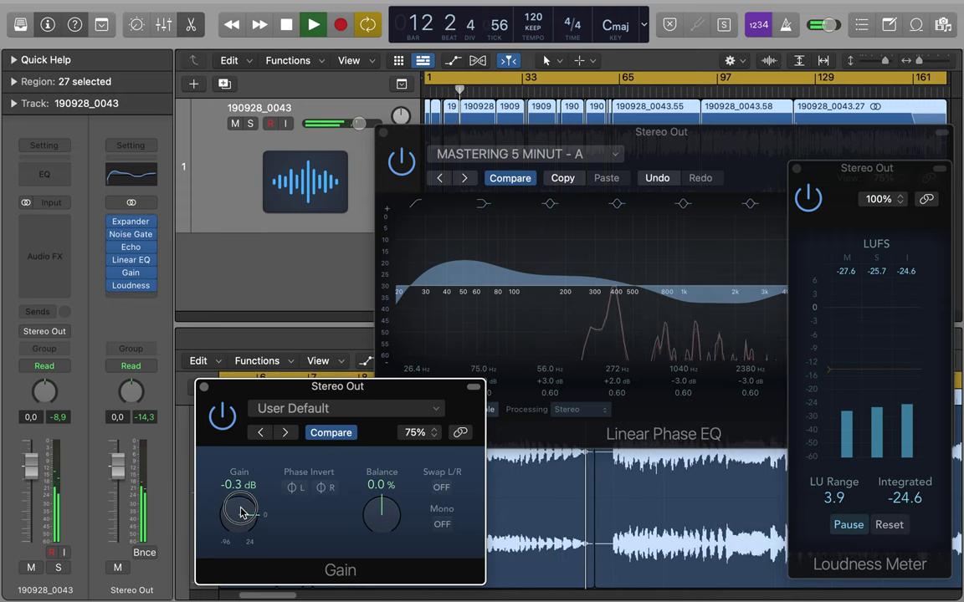
{"action": "scroll", "coordinate": [241, 513], "scroll_direction": "up", "scroll_amount": 1}
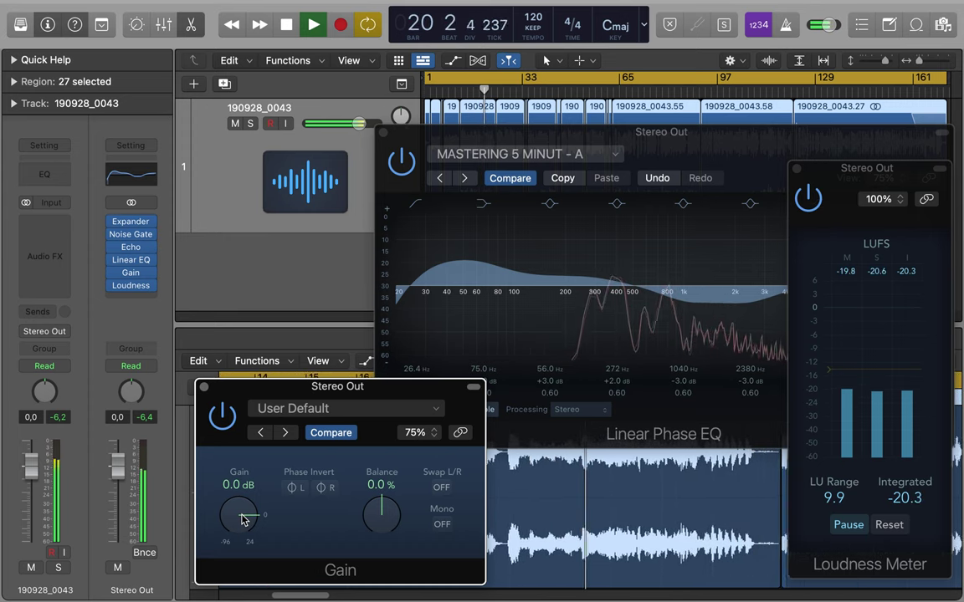
Raise the Stereo Out gain to +8.8 dB and reset the Loudness Meter measurement.
{"action": "left_click_drag", "start_coordinate": [242, 520], "coordinate": [241, 516]}
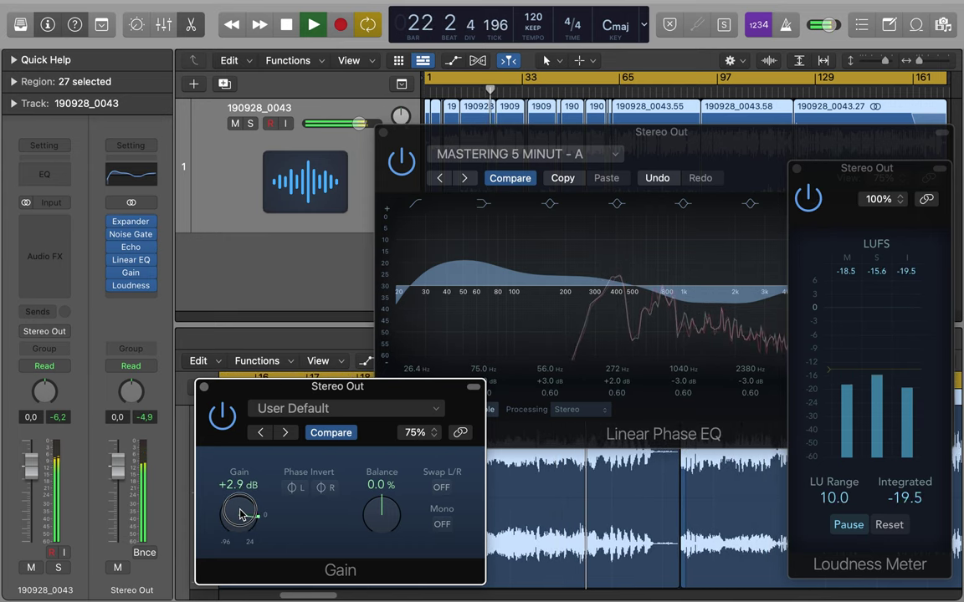
{"action": "left_click_drag", "start_coordinate": [240, 515], "coordinate": [240, 513]}
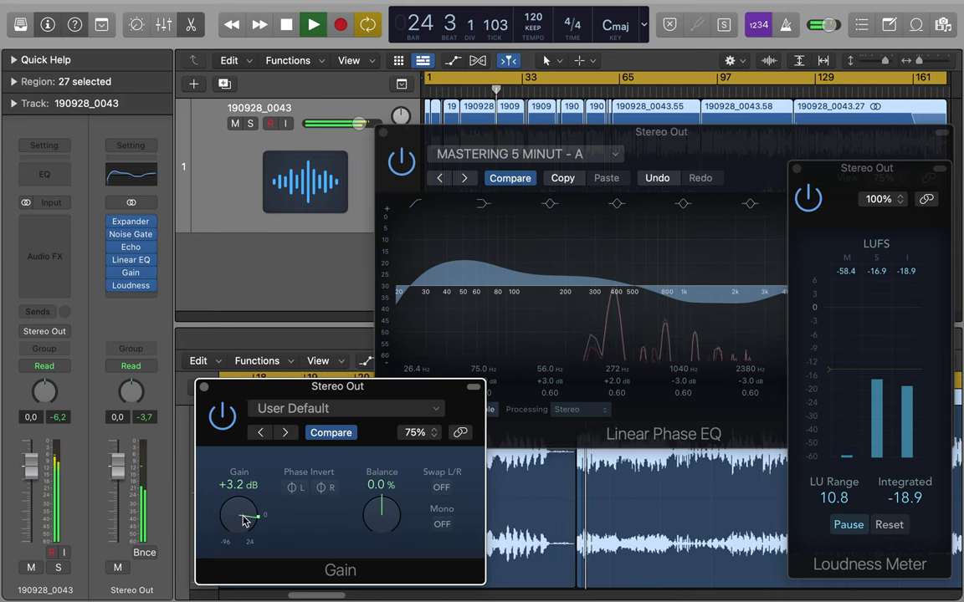
{"action": "left_click_drag", "start_coordinate": [243, 521], "coordinate": [243, 511]}
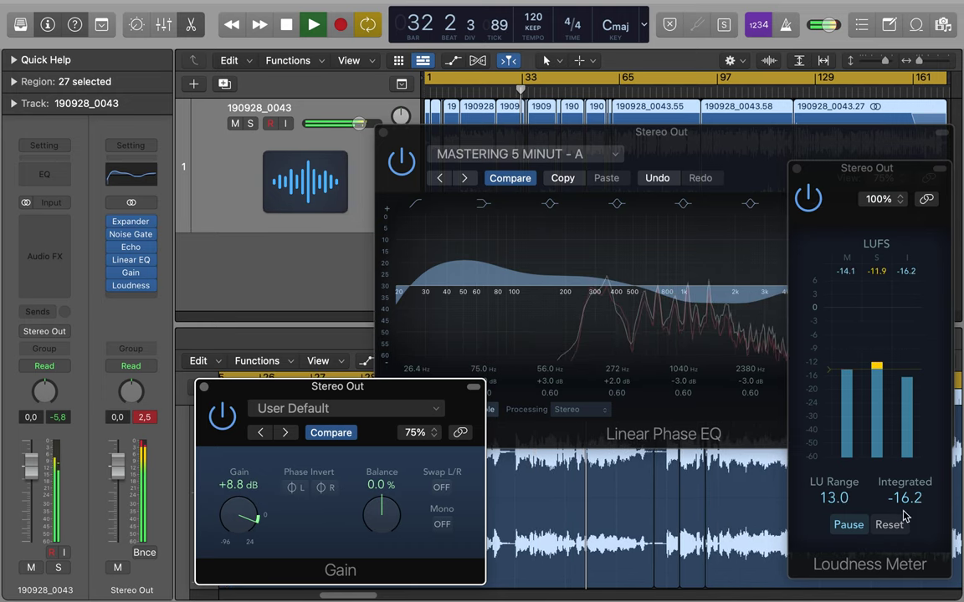
{"action": "left_click", "coordinate": [885, 531]}
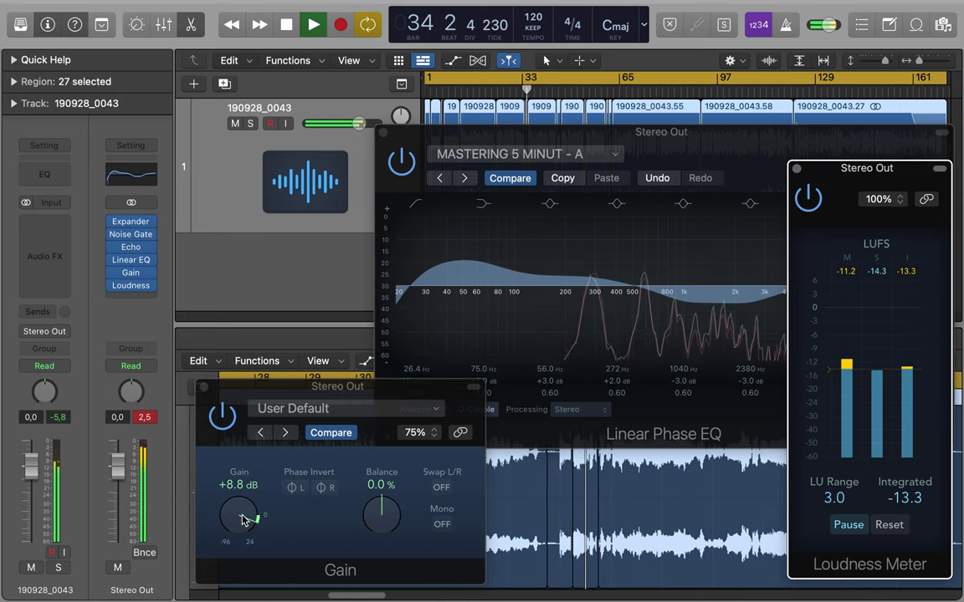
Lower the Stereo Out gain to +7.0 dB and again to +5.0 dB, resetting the Loudness Meter after each change.
{"action": "left_click_drag", "start_coordinate": [236, 524], "coordinate": [240, 527]}
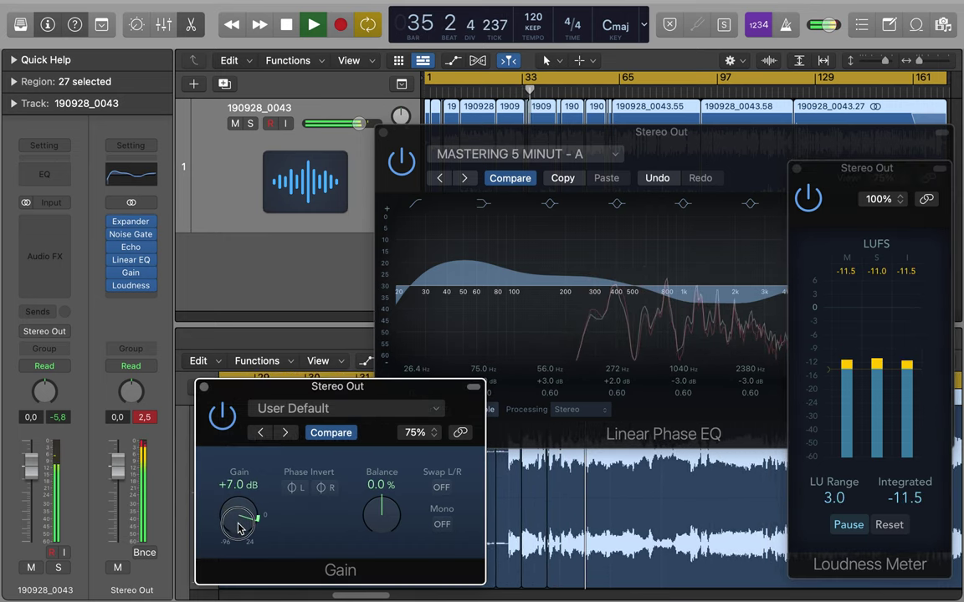
{"action": "left_click", "coordinate": [895, 534]}
{"action": "left_click", "coordinate": [894, 532]}
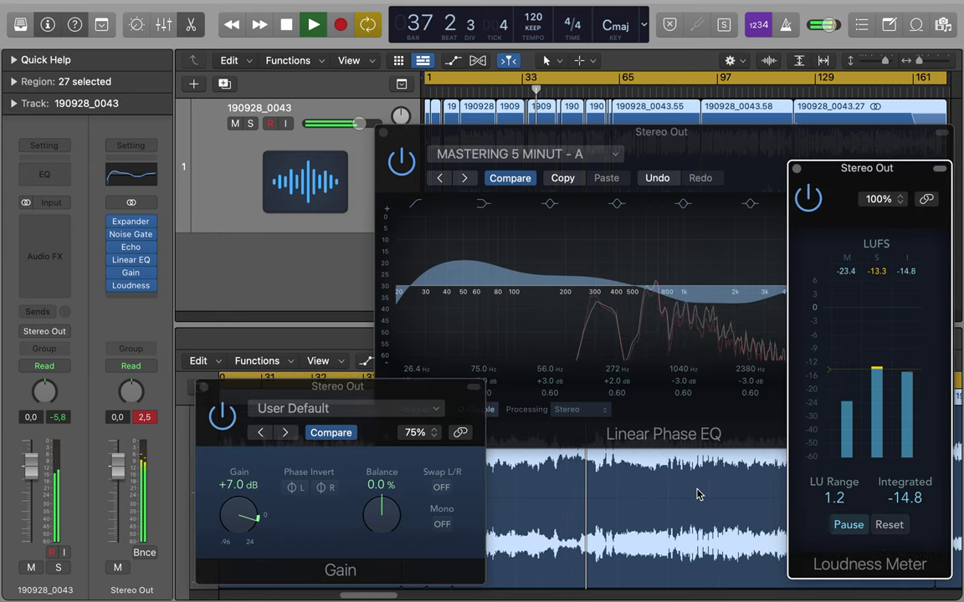
{"action": "left_click", "coordinate": [232, 516]}
{"action": "left_click_drag", "start_coordinate": [232, 516], "coordinate": [233, 520]}
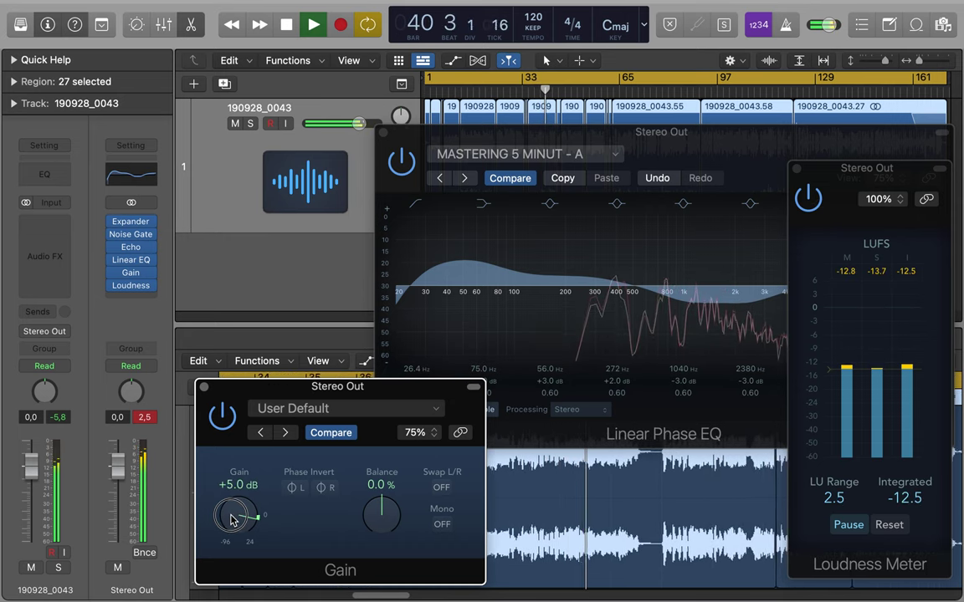
{"action": "left_click", "coordinate": [892, 524]}
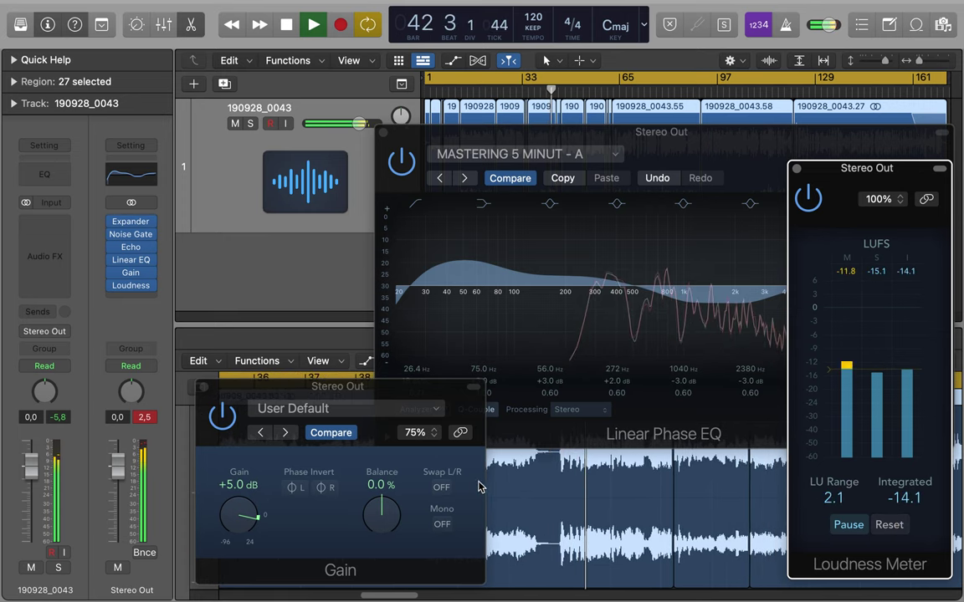
Fine-tune the Stereo Out gain to +3.0 dB and restart the integrated loudness measurement.
{"action": "mouse_move", "coordinate": [239, 515]}
{"action": "left_mouse_down"}
{"action": "mouse_move", "coordinate": [236, 527]}
{"action": "mouse_move", "coordinate": [246, 521]}
{"action": "left_mouse_up"}
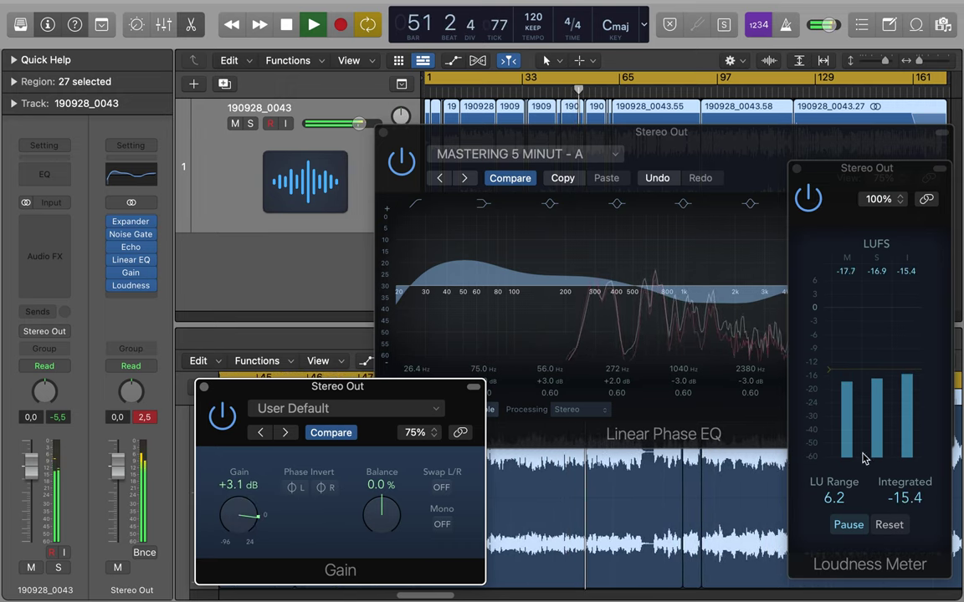
{"action": "left_click", "coordinate": [892, 527]}
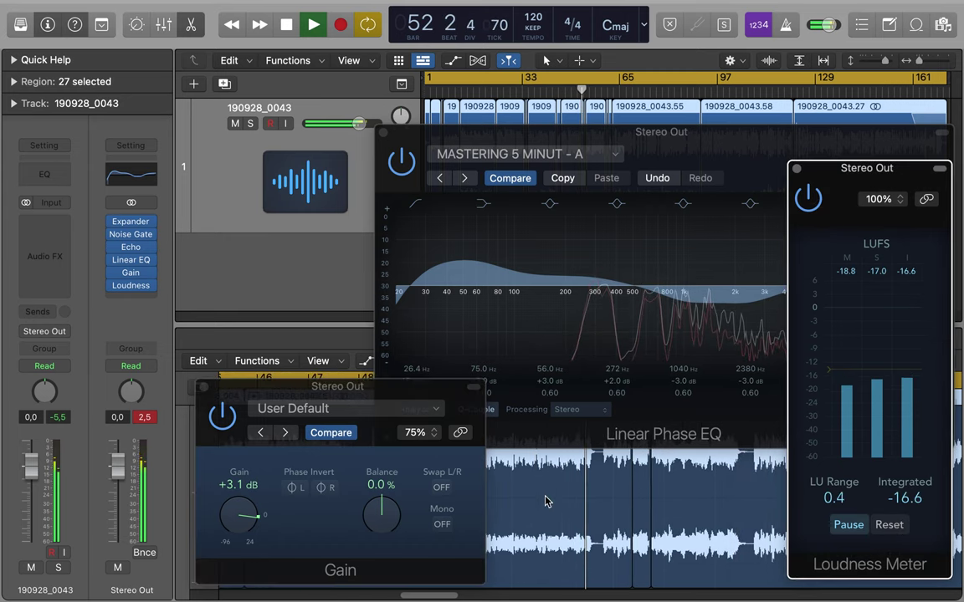
{"action": "left_click", "coordinate": [242, 499]}
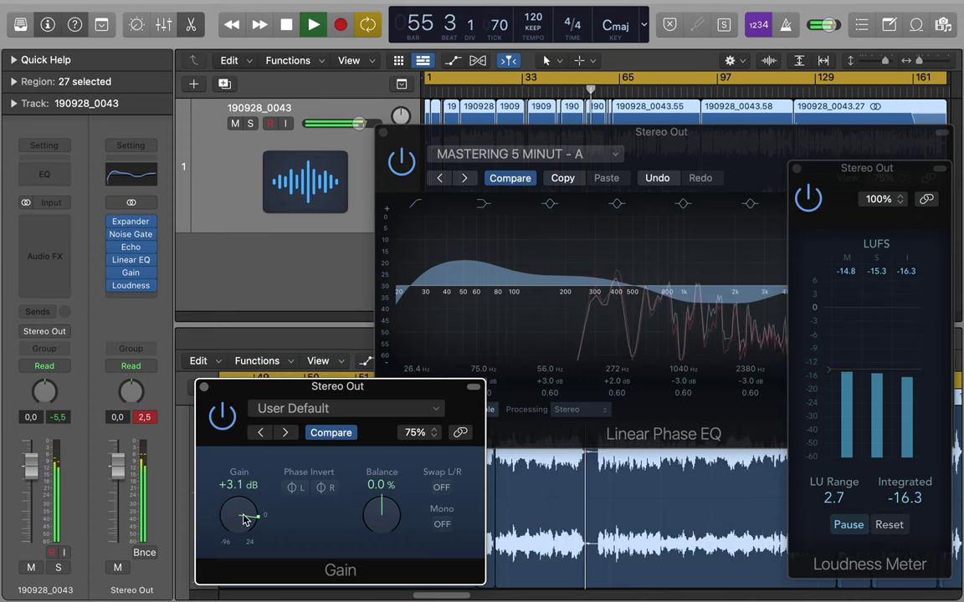
{"action": "scroll", "coordinate": [245, 520], "scroll_direction": "down", "scroll_amount": 4}
{"action": "scroll", "coordinate": [245, 520], "scroll_direction": "up", "scroll_amount": 9}
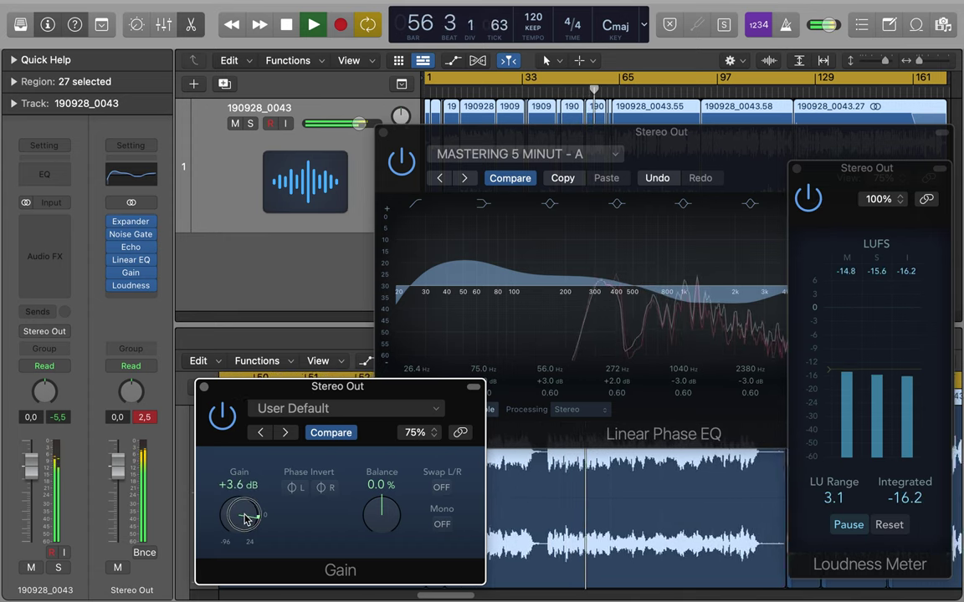
{"action": "scroll", "coordinate": [245, 519], "scroll_direction": "down", "scroll_amount": 17}
{"action": "scroll", "coordinate": [245, 519], "scroll_direction": "up", "scroll_amount": 12}
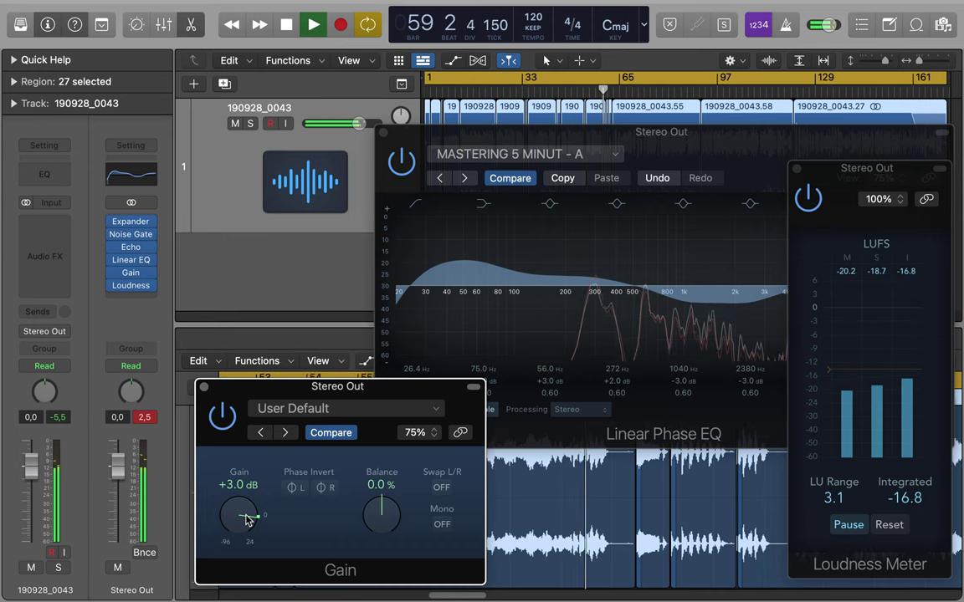
{"action": "left_click", "coordinate": [890, 524]}
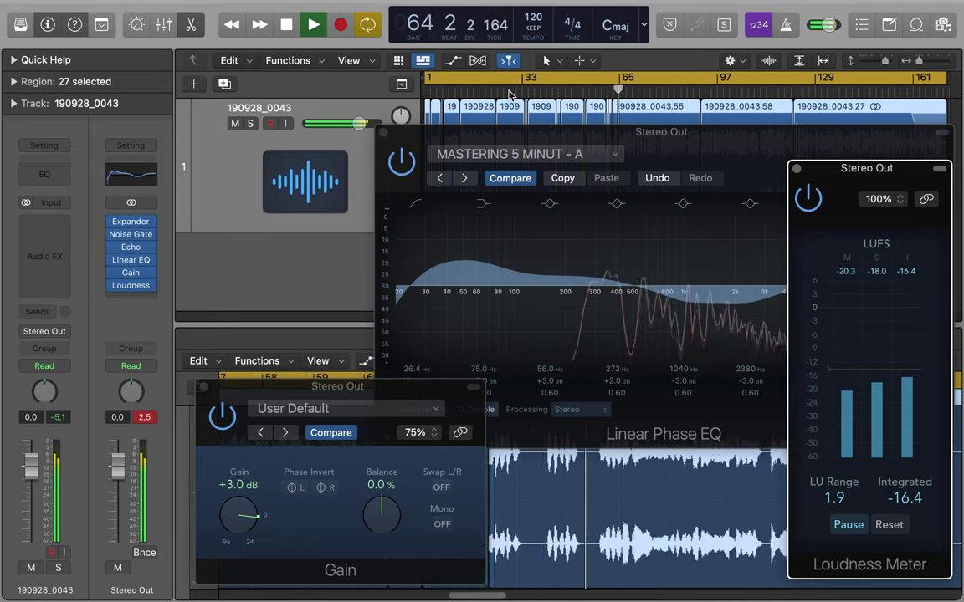
Play passages around bars 134, 104 and 151 to check their loudness on the Loudness Meter.
{"action": "left_click", "coordinate": [831, 92]}
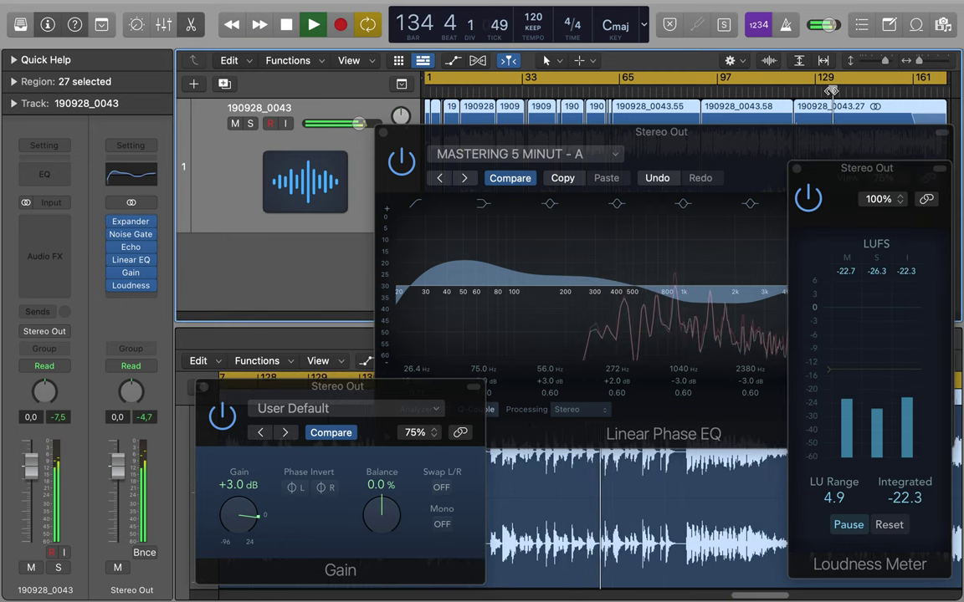
{"action": "left_click", "coordinate": [736, 92]}
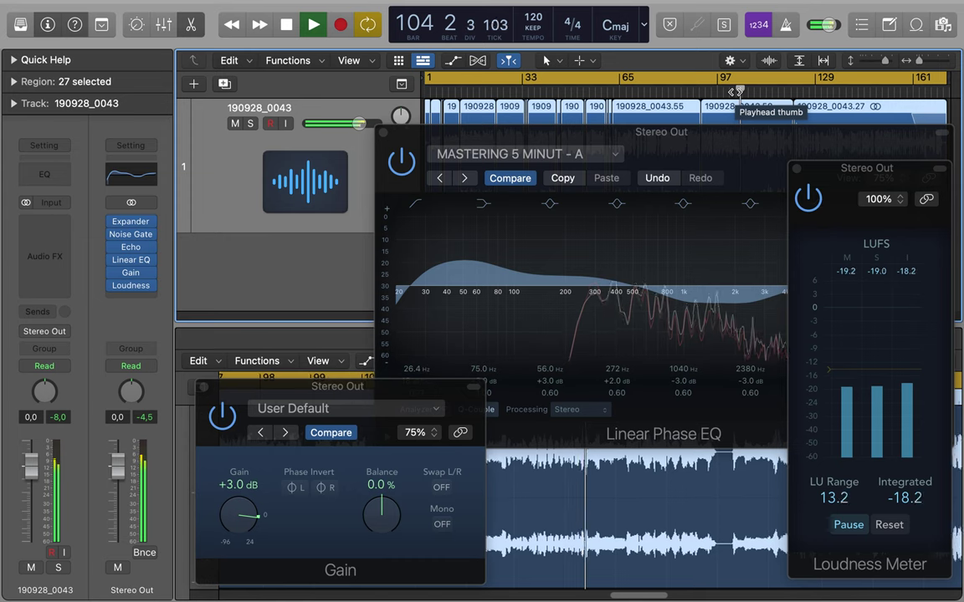
{"action": "left_click_drag", "start_coordinate": [737, 92], "coordinate": [885, 92]}
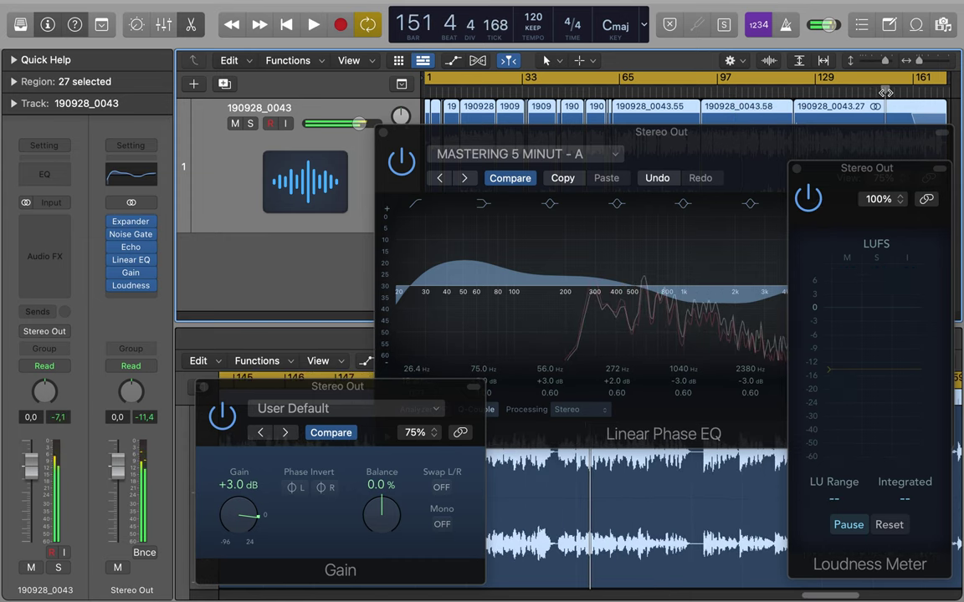
{"action": "key", "text": "space"}
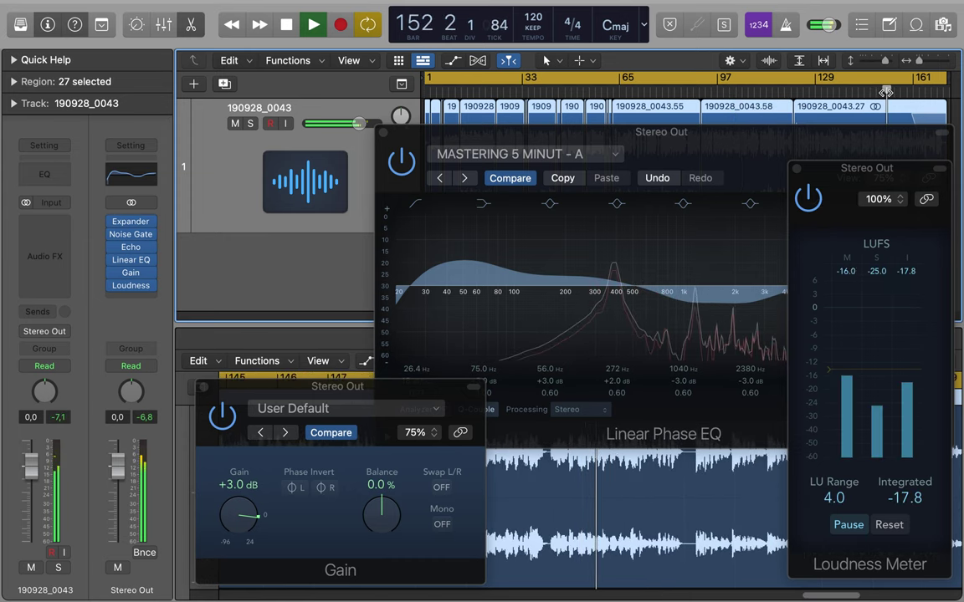
Restart playback from the beginning of the project and reset the Loudness Meter for a full measurement.
{"action": "left_click", "coordinate": [287, 25]}
{"action": "left_click", "coordinate": [315, 25]}
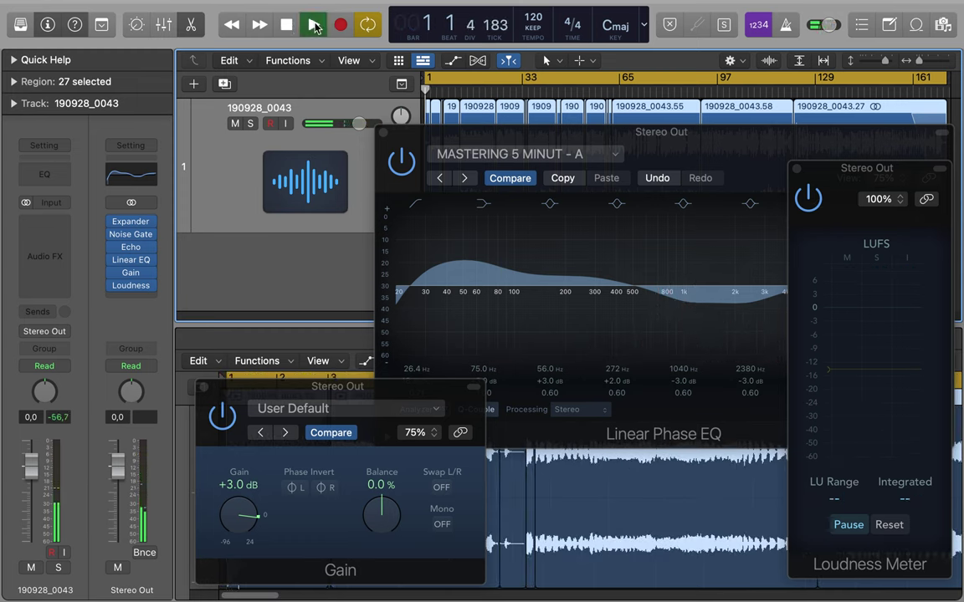
{"action": "left_click", "coordinate": [890, 524]}
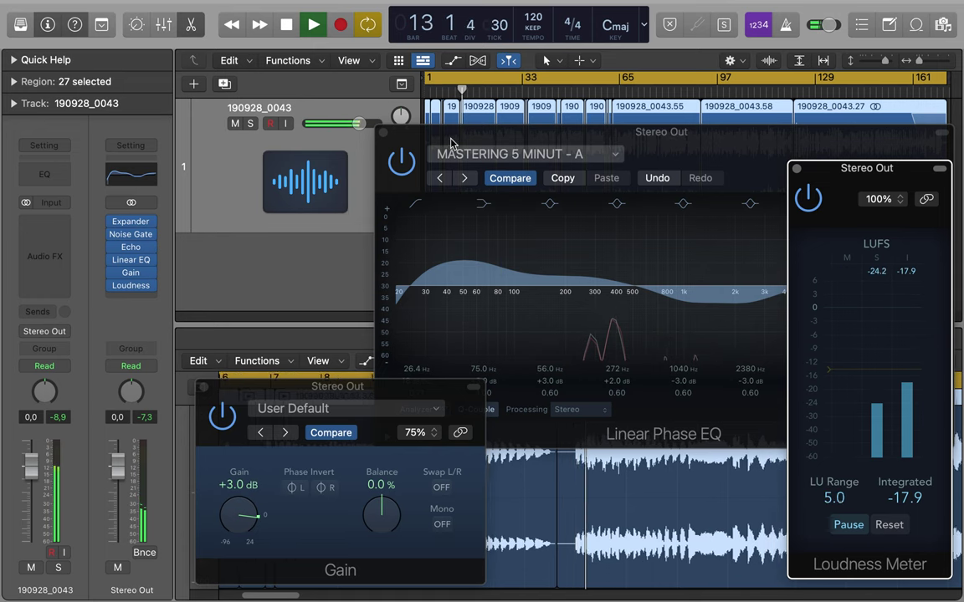
Close the Linear Phase EQ window and move the Gain window slightly aside, ending the loudness playback.
{"action": "left_click", "coordinate": [385, 134]}
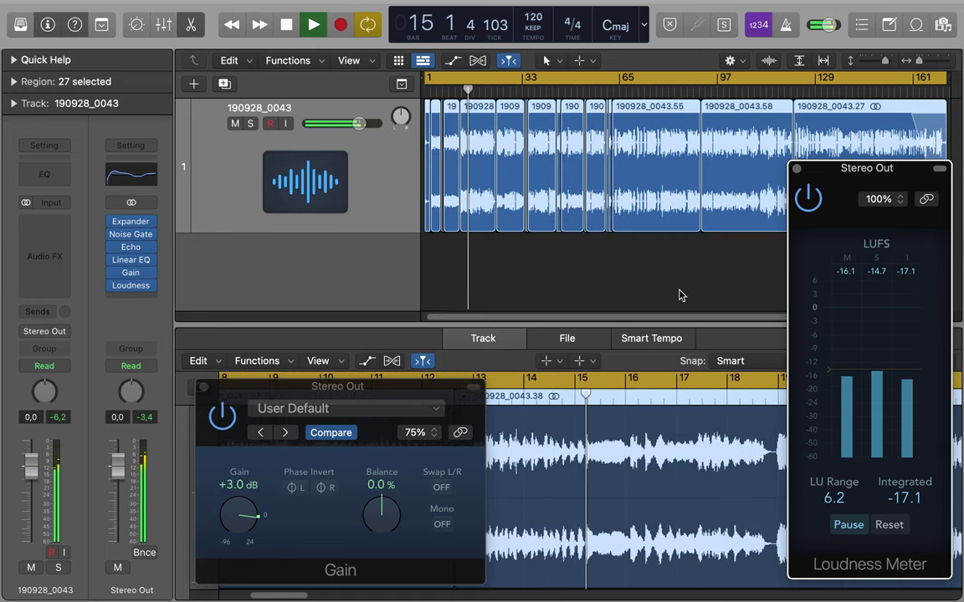
{"action": "mouse_move", "coordinate": [464, 382]}
{"action": "left_mouse_down"}
{"action": "mouse_move", "coordinate": [441, 387]}
{"action": "mouse_move", "coordinate": [456, 389]}
{"action": "left_mouse_up"}
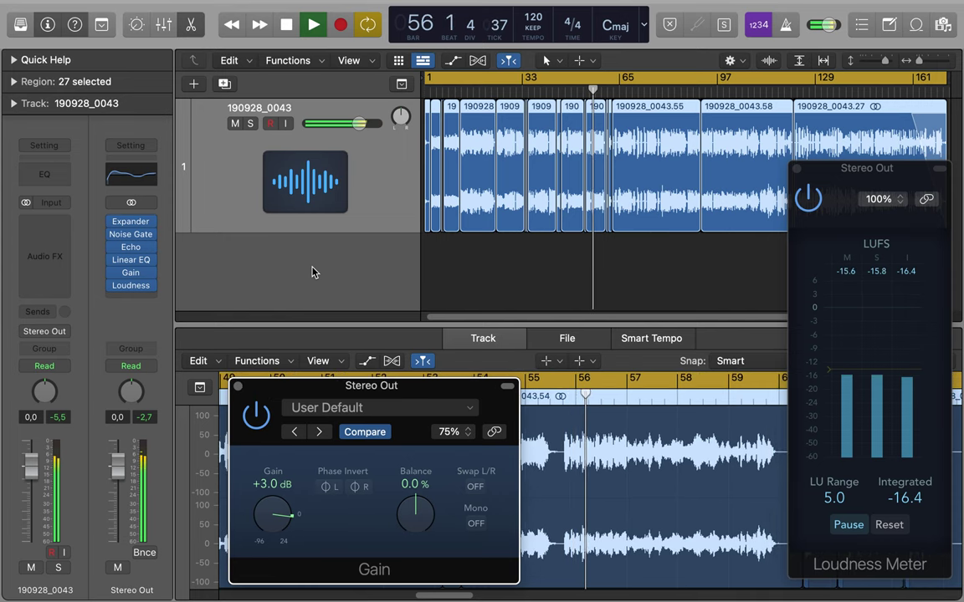
{"action": "left_click", "coordinate": [285, 26]}
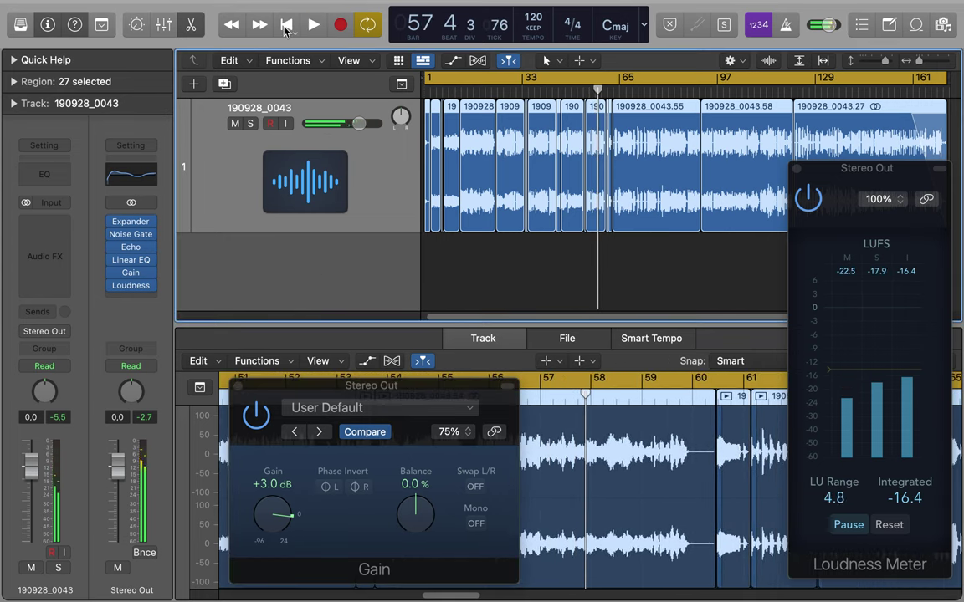
Replace the separate Gain and Loudness Meter windows with one linked plug-in window showing the Stereo Out Expander.
{"action": "left_click", "coordinate": [493, 432]}
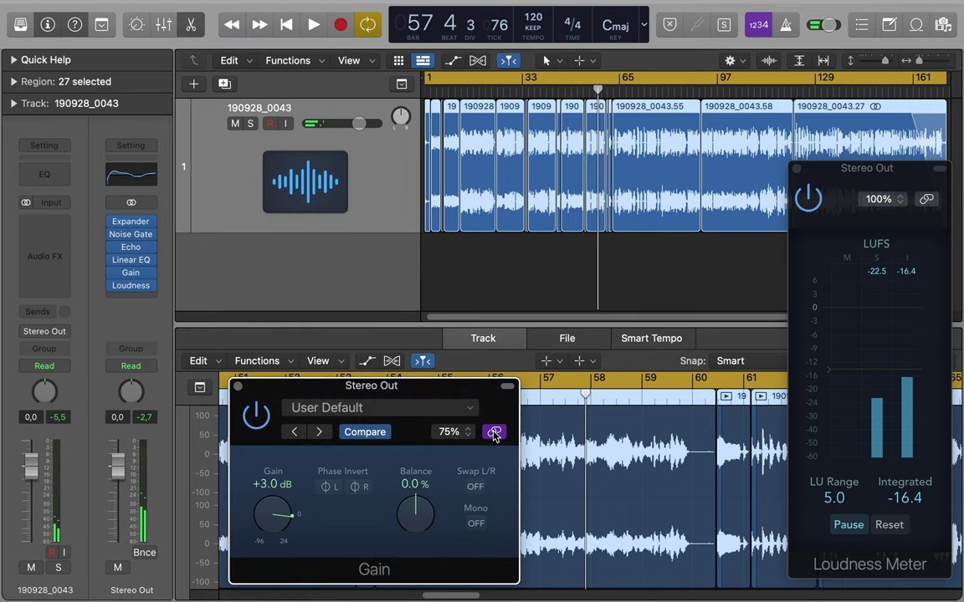
{"action": "left_click", "coordinate": [797, 169]}
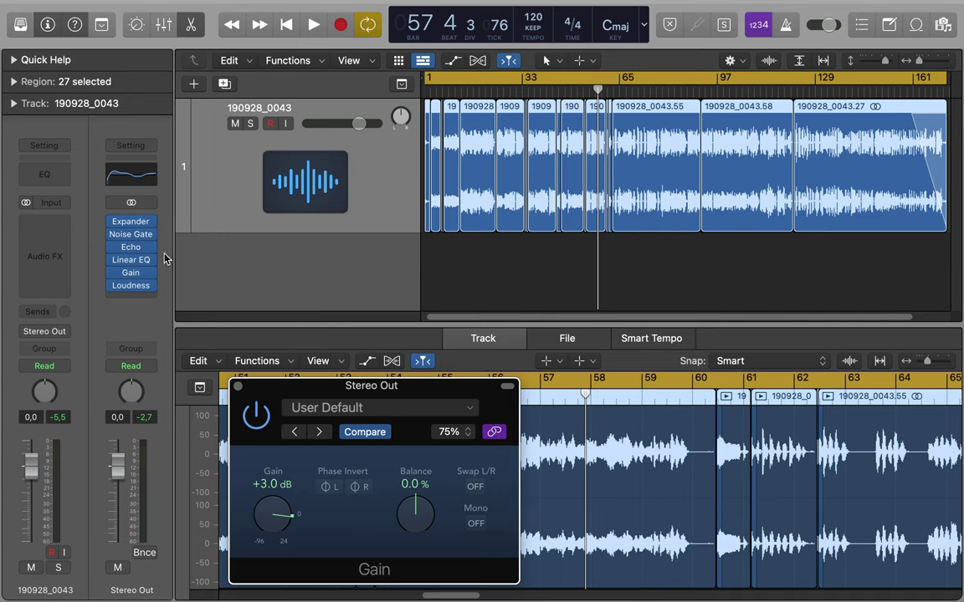
{"action": "left_click", "coordinate": [137, 222]}
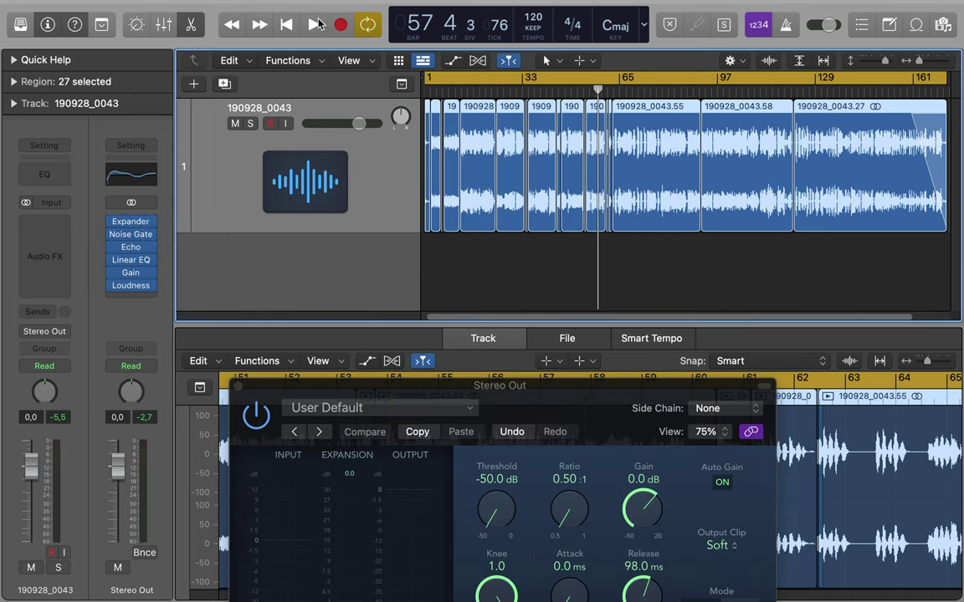
Play the project from the start and review the Stereo Out's Expander, Noise Gate, Echo, Linear Phase EQ and Gain settings in turn.
{"action": "left_click", "coordinate": [315, 24]}
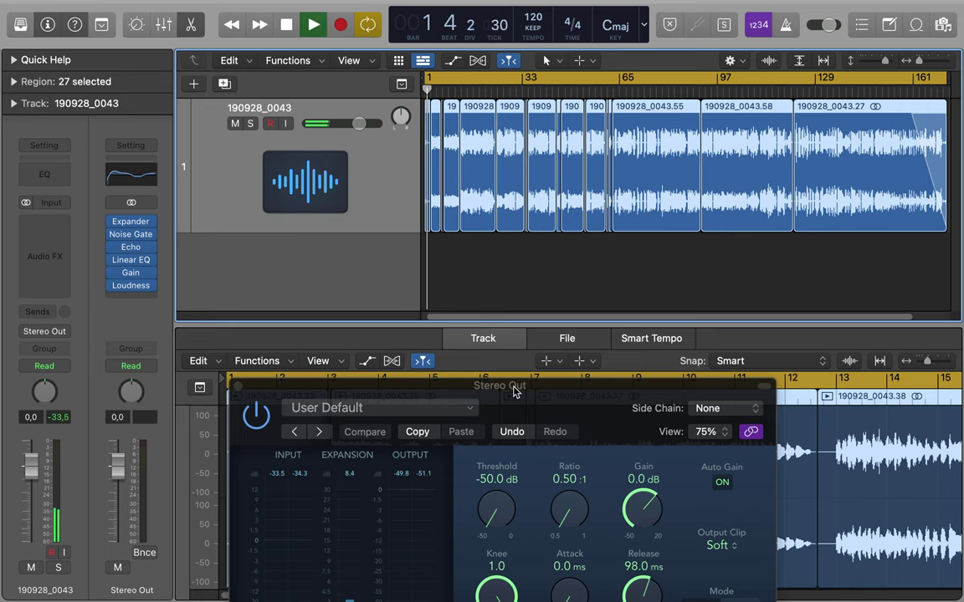
{"action": "left_click_drag", "start_coordinate": [515, 390], "coordinate": [552, 207]}
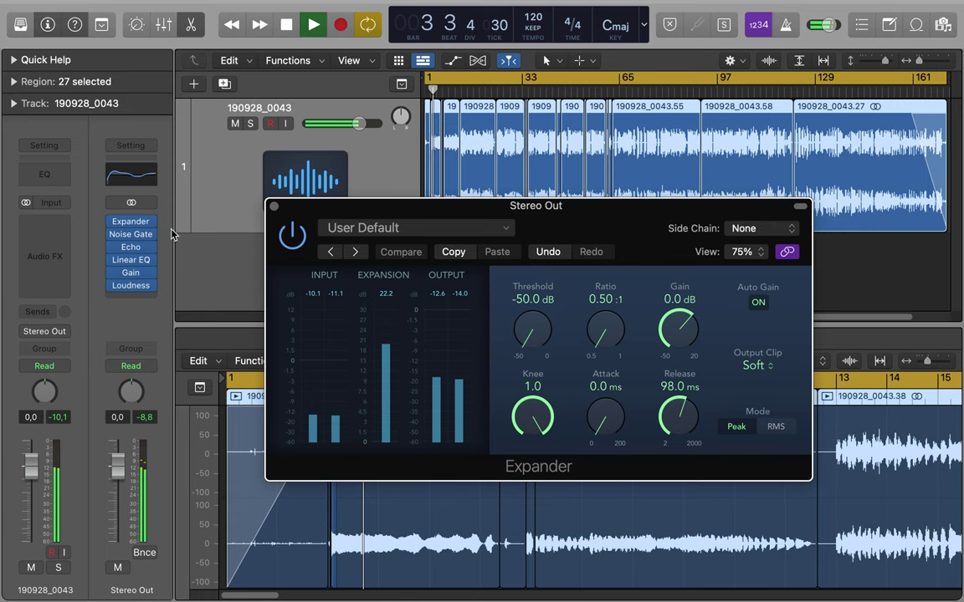
{"action": "mouse_move", "coordinate": [132, 237]}
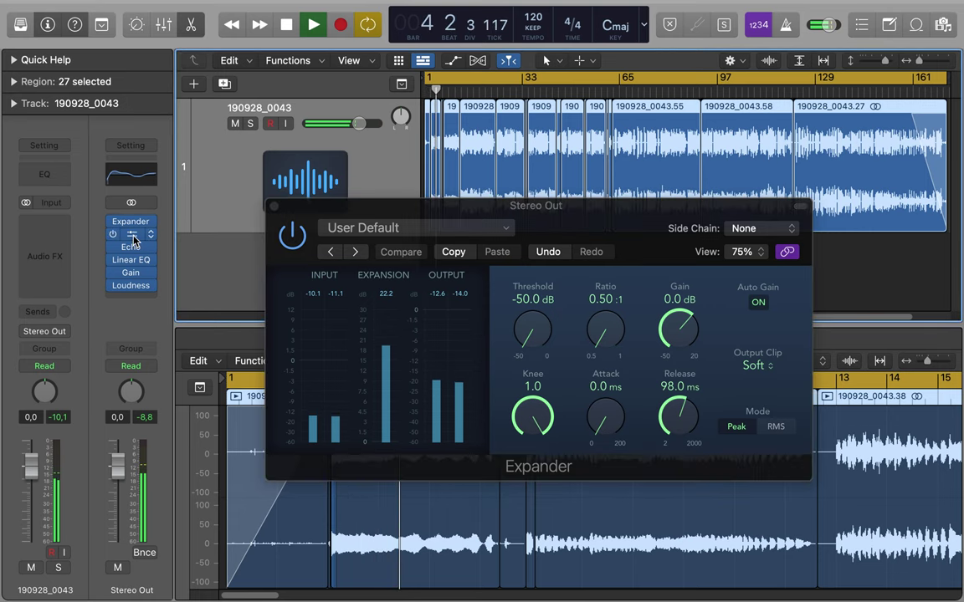
{"action": "left_click", "coordinate": [132, 236]}
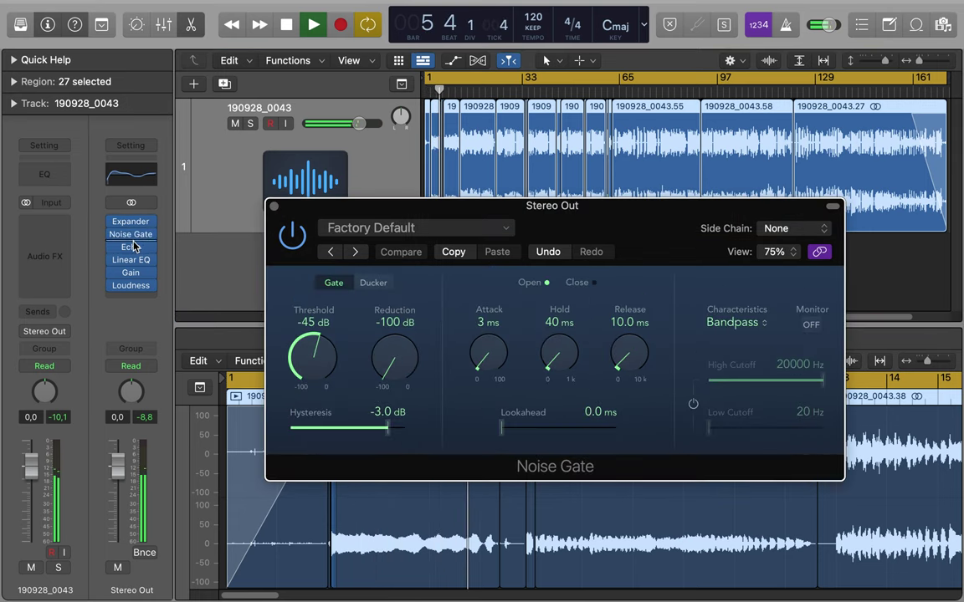
{"action": "mouse_move", "coordinate": [134, 248]}
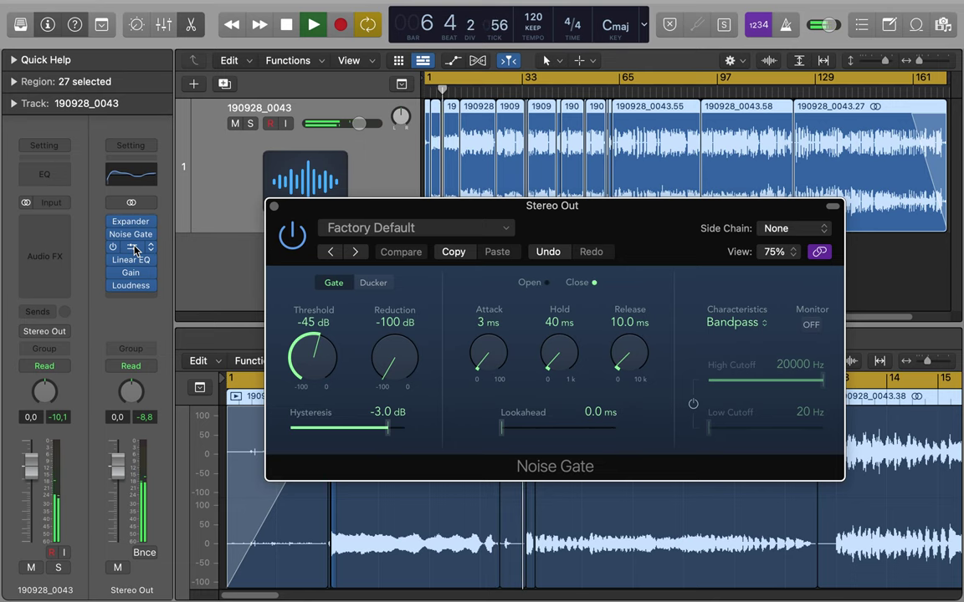
{"action": "left_click", "coordinate": [135, 247]}
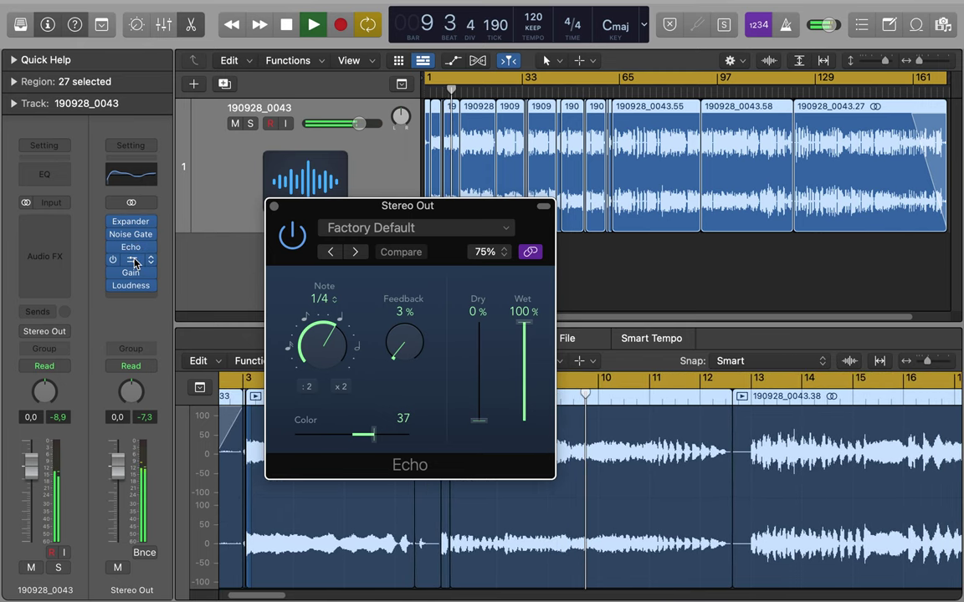
{"action": "left_click", "coordinate": [135, 262]}
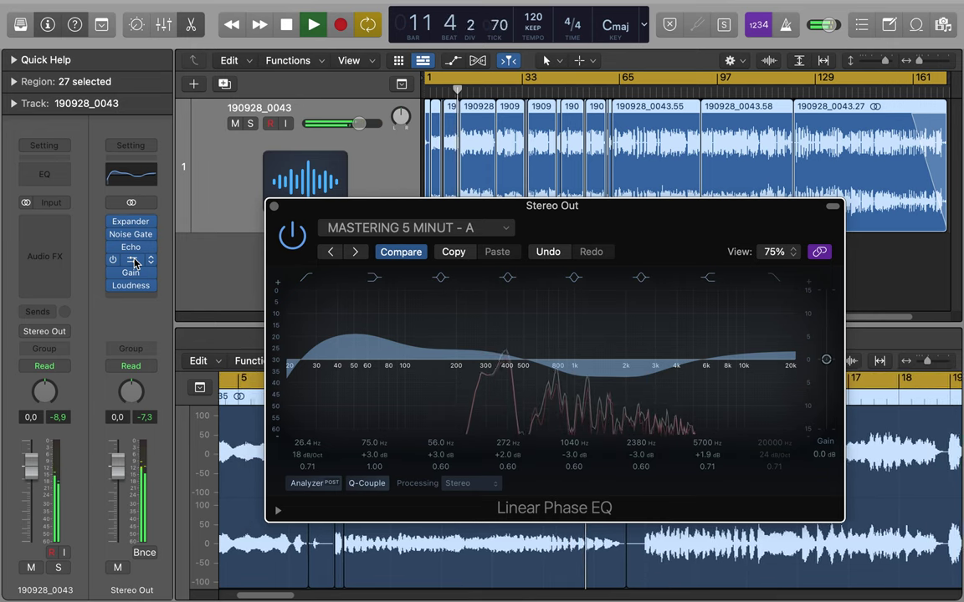
{"action": "left_click", "coordinate": [135, 273]}
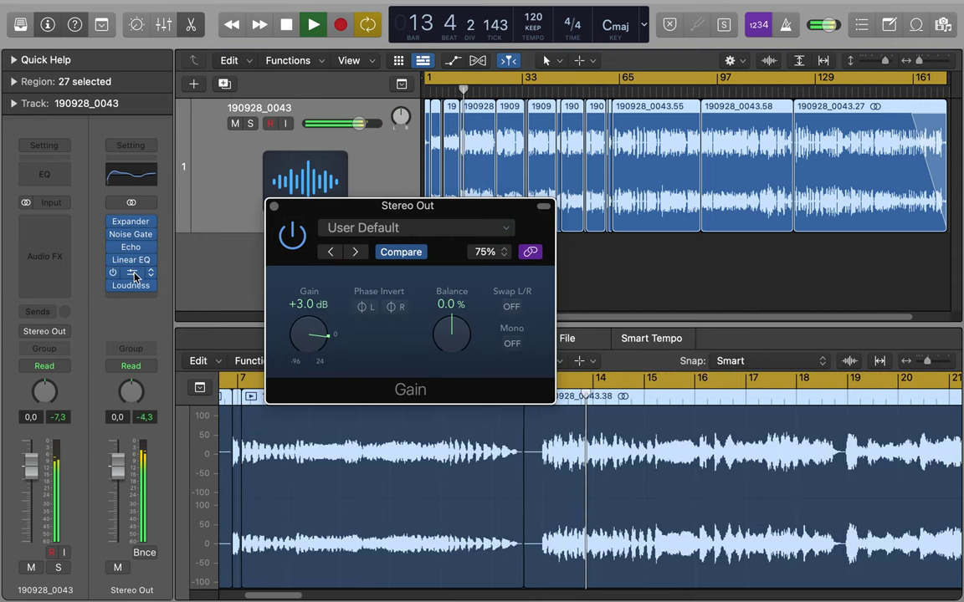
Show the Loudness Meter clear of the waveforms being played and raise the system volume by two steps.
{"action": "left_click", "coordinate": [137, 287]}
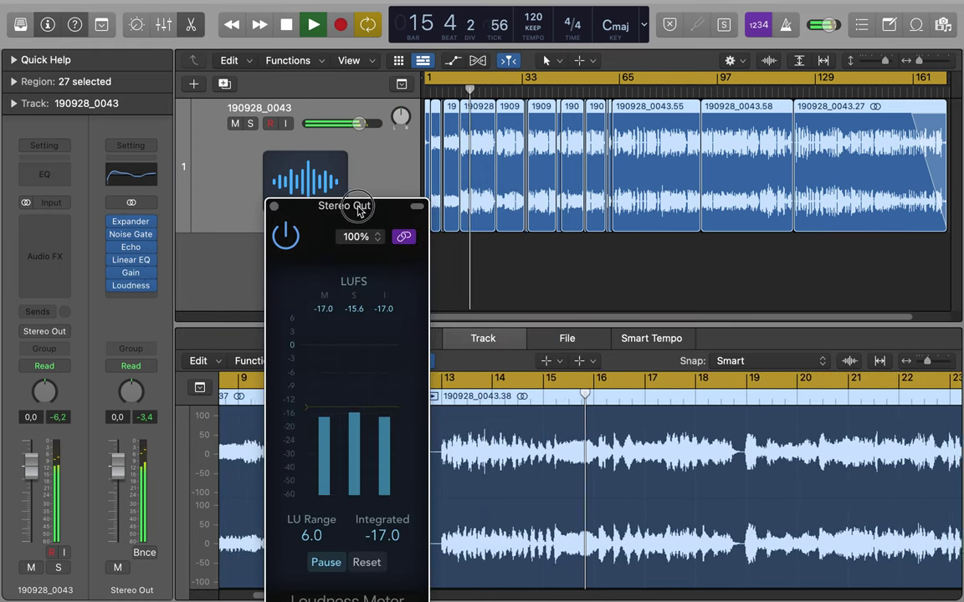
{"action": "left_click_drag", "start_coordinate": [354, 212], "coordinate": [880, 176]}
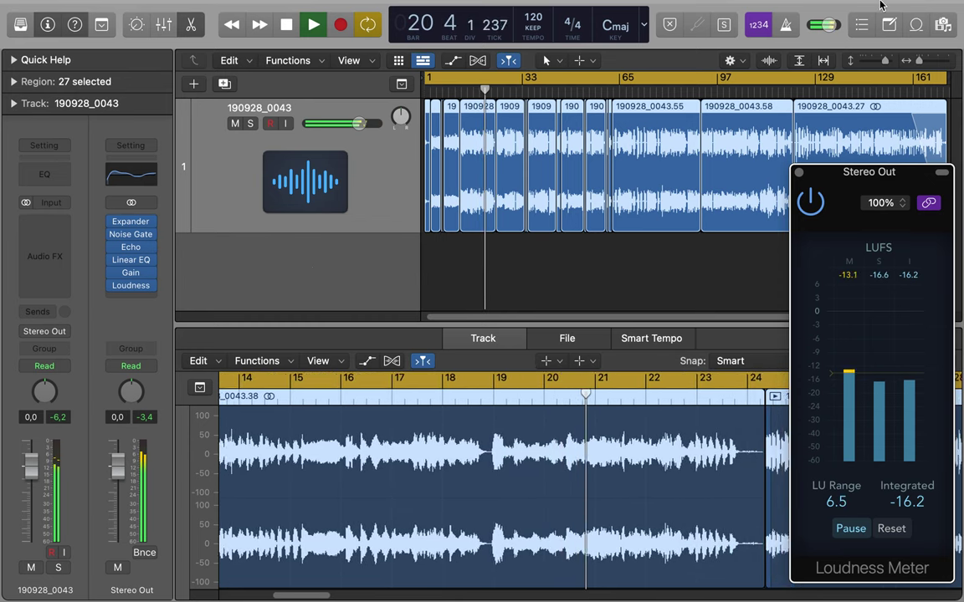
{"action": "mouse_move", "coordinate": [861, 5]}
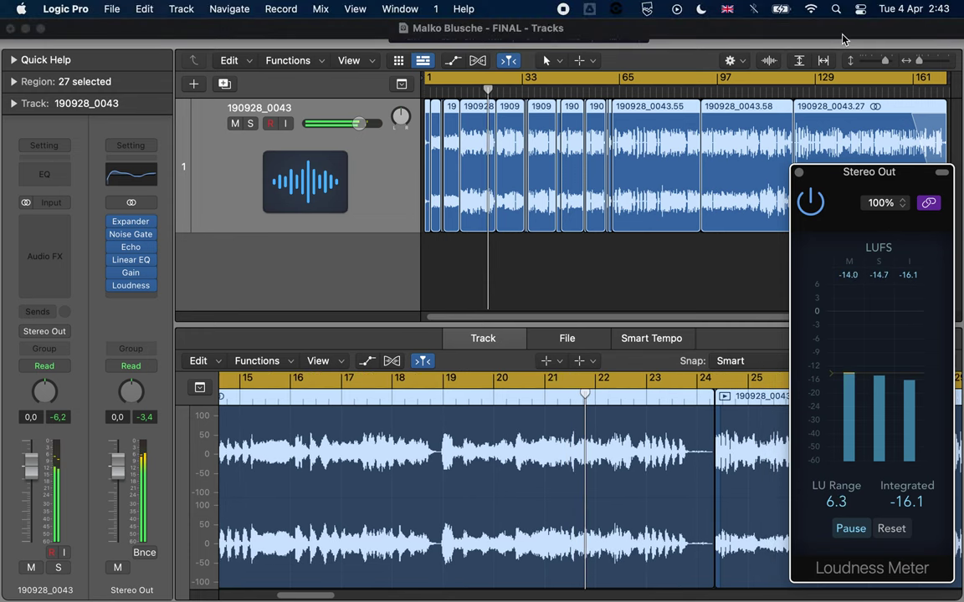
{"action": "key", "text": "XF86AudioRaiseVolume"}
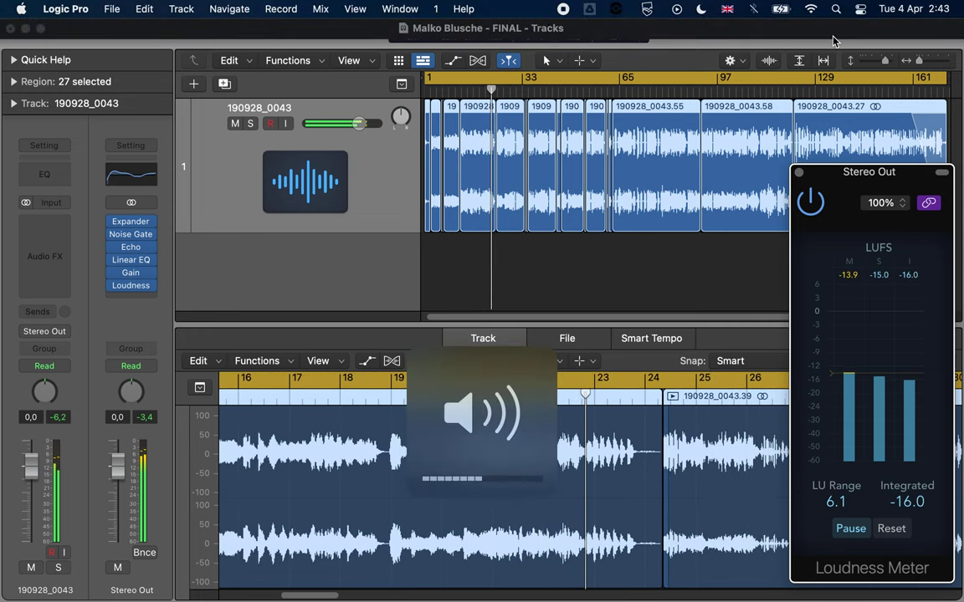
{"action": "key", "text": "XF86AudioRaiseVolume"}
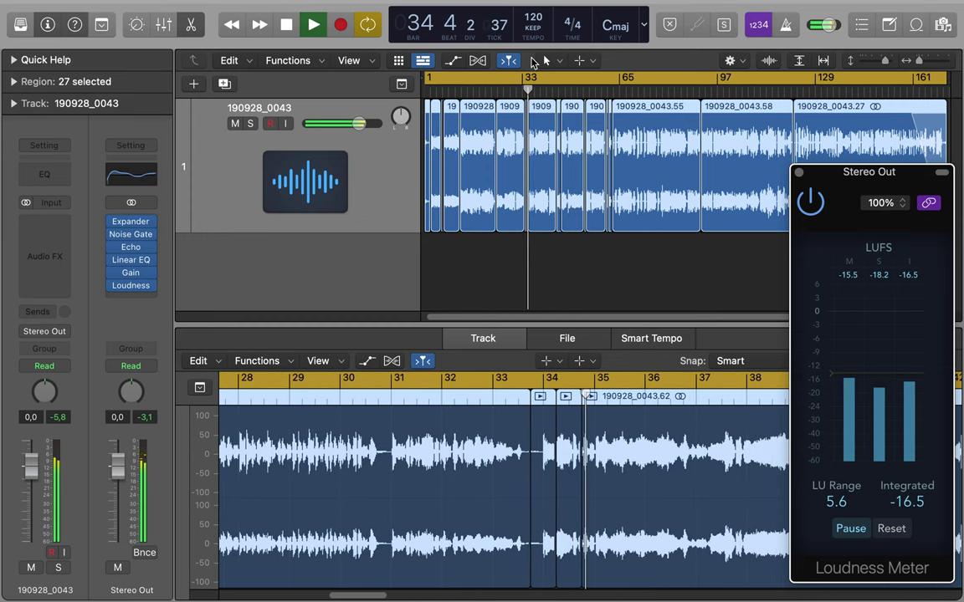
Play passages around bars 70 and 110 to check their loudness on the Loudness Meter.
{"action": "left_click", "coordinate": [643, 92]}
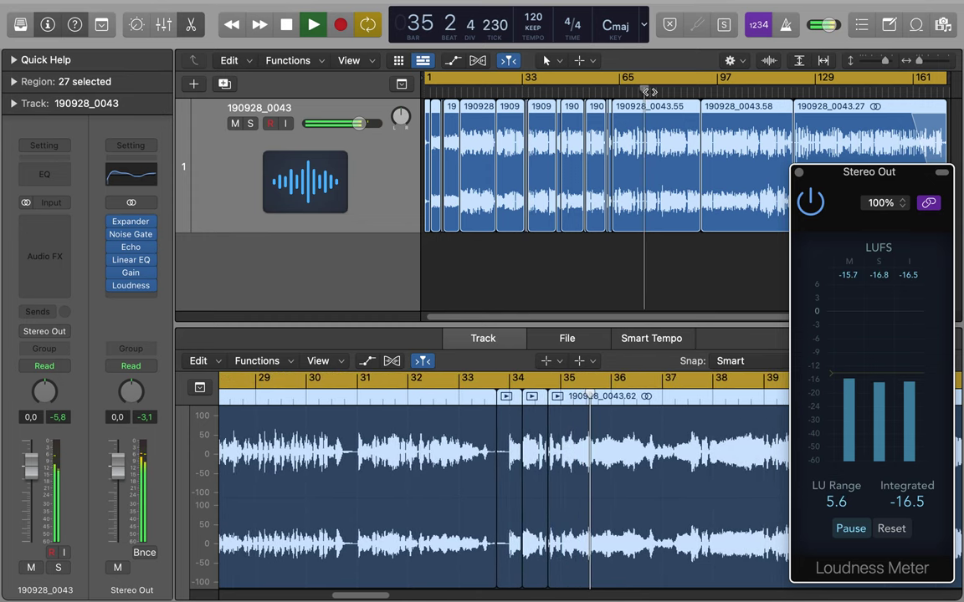
{"action": "left_click", "coordinate": [643, 91]}
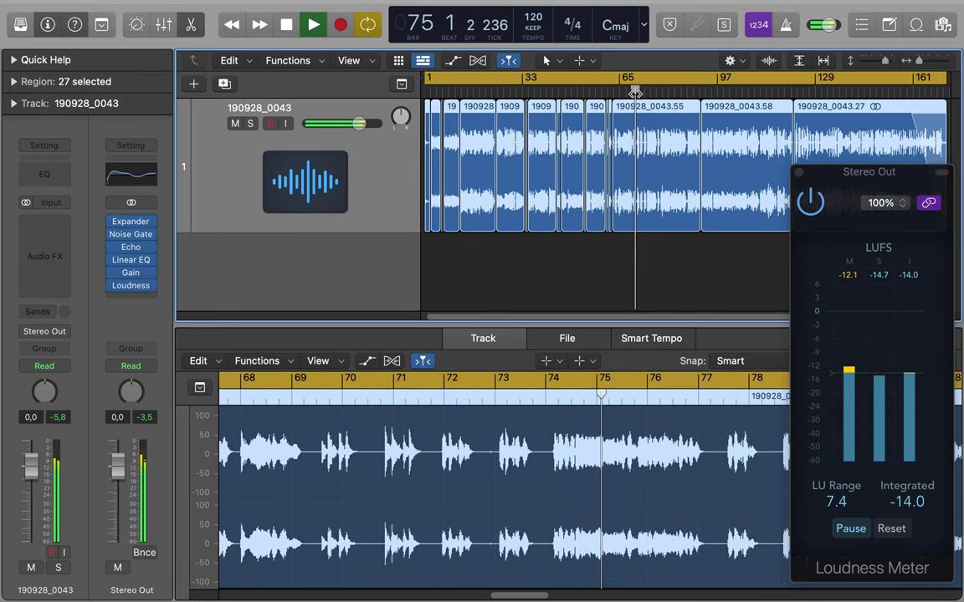
{"action": "left_click", "coordinate": [636, 92]}
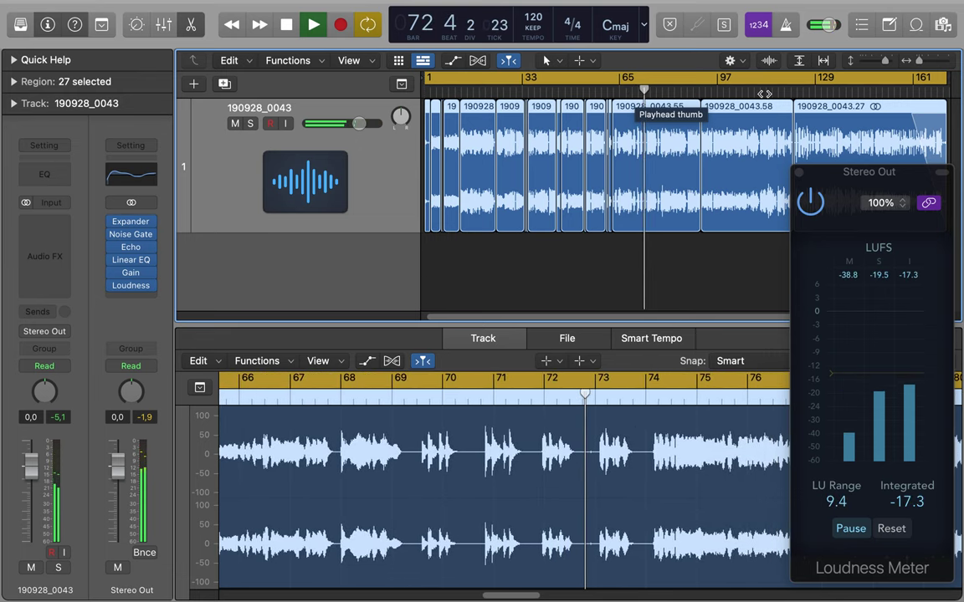
{"action": "left_click", "coordinate": [762, 92]}
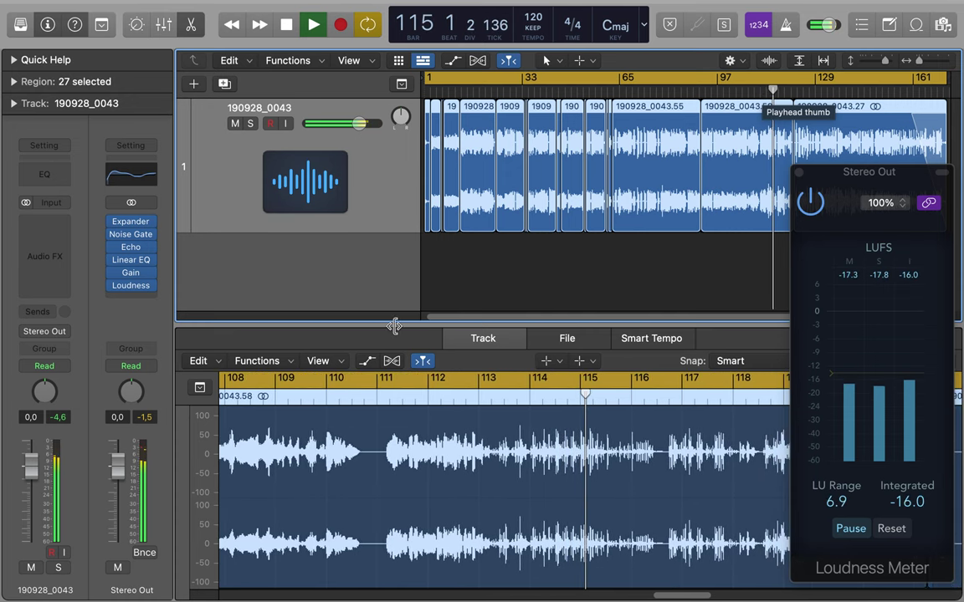
Show the Stereo Out Gain plug-in and lower its gain to +2.8 dB.
{"action": "left_click", "coordinate": [132, 277]}
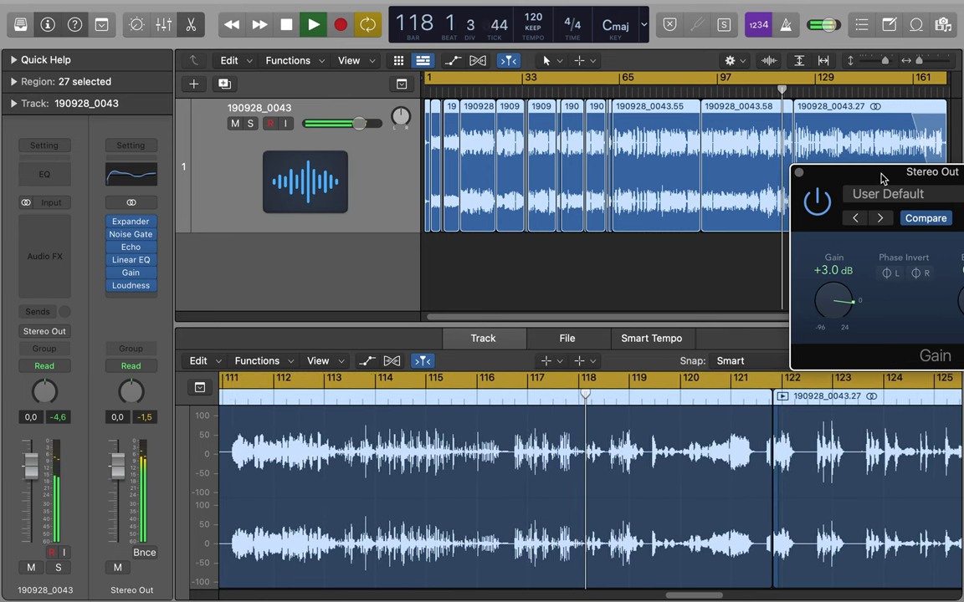
{"action": "left_click_drag", "start_coordinate": [882, 178], "coordinate": [515, 254]}
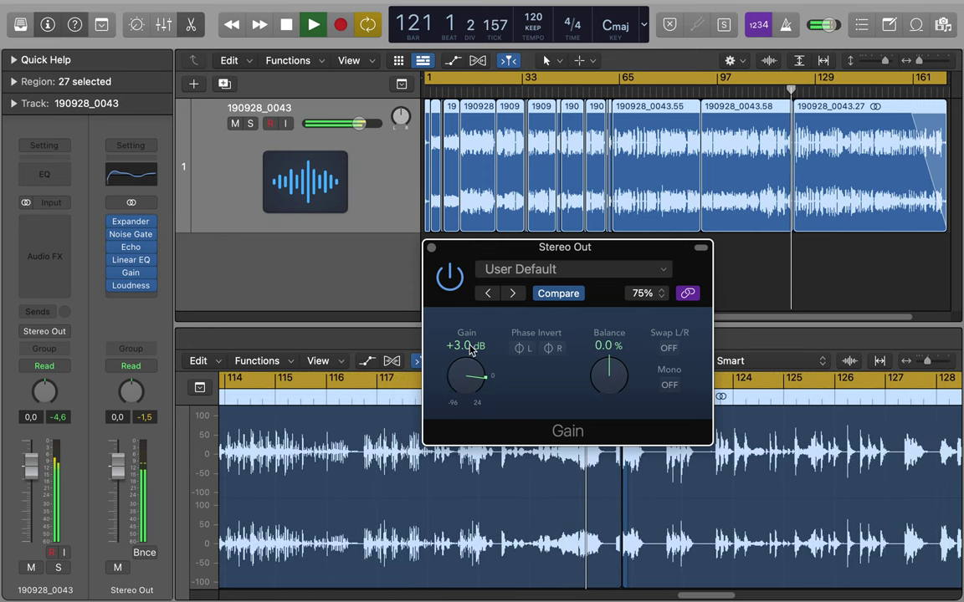
{"action": "left_click_drag", "start_coordinate": [471, 350], "coordinate": [470, 354]}
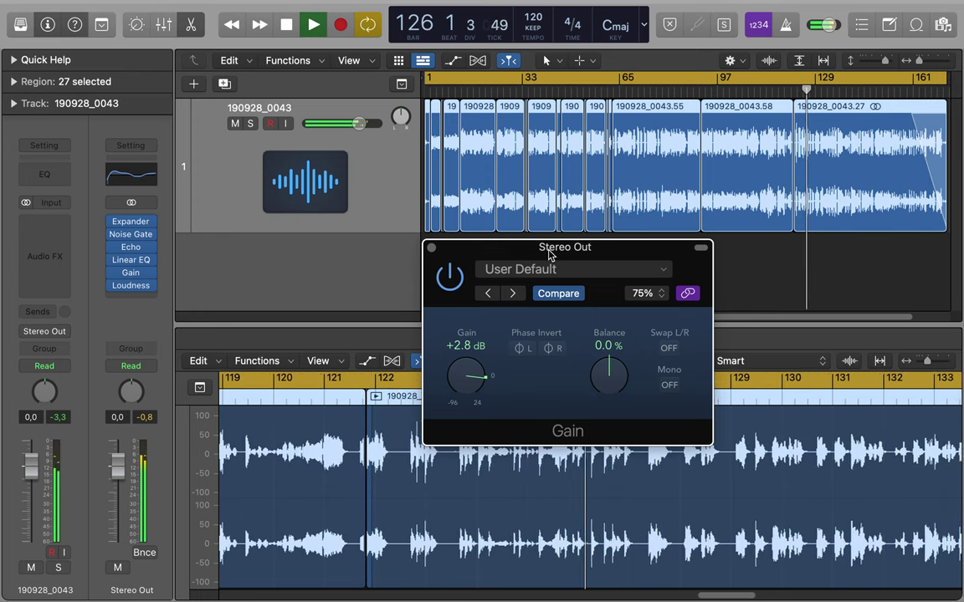
Return the linked plug-in window to the Loudness Meter and move it up so its full readout fits on screen.
{"action": "left_click", "coordinate": [132, 287]}
{"action": "left_click", "coordinate": [525, 251]}
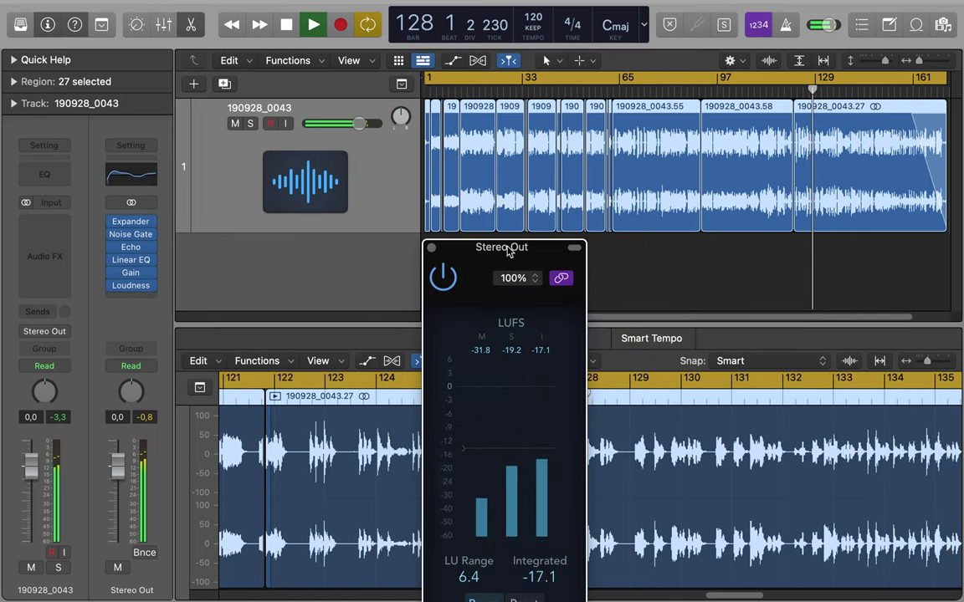
{"action": "left_click_drag", "start_coordinate": [525, 251], "coordinate": [509, 171]}
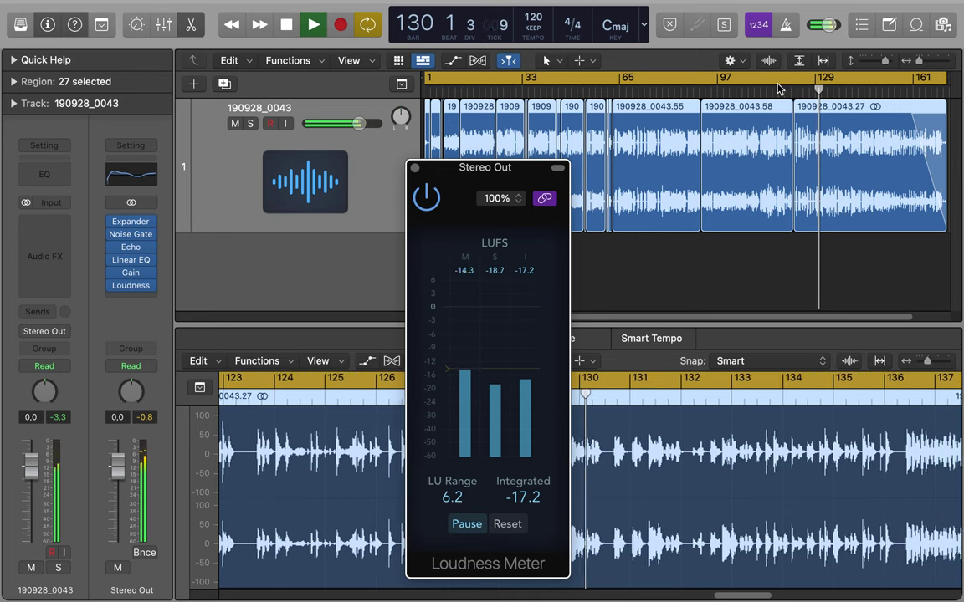
Play quiet and loud passages across the whole project to check loudness at the new gain, and stop playback.
{"action": "left_click", "coordinate": [489, 49]}
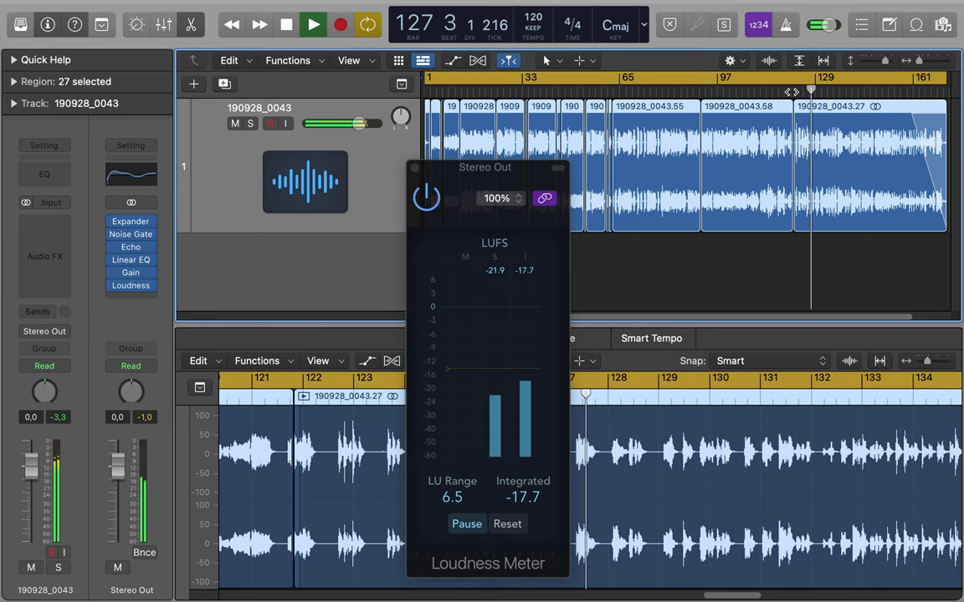
{"action": "left_click", "coordinate": [829, 90]}
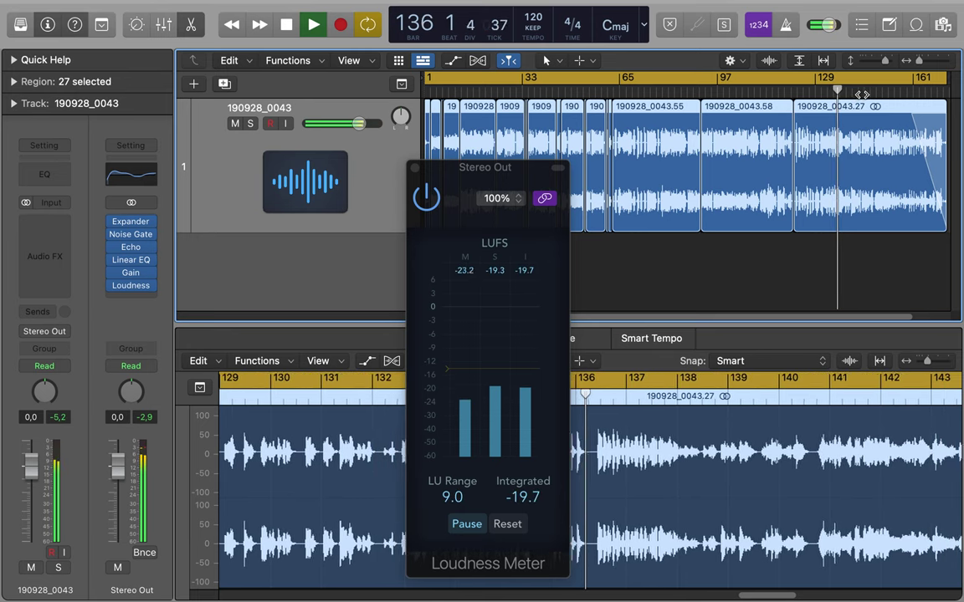
{"action": "left_click", "coordinate": [866, 92]}
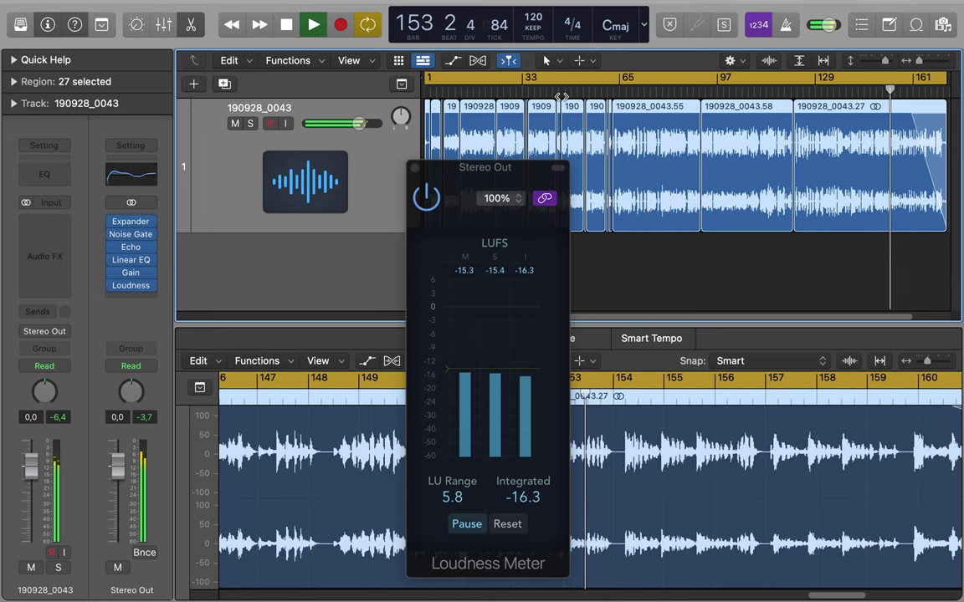
{"action": "left_click", "coordinate": [637, 90]}
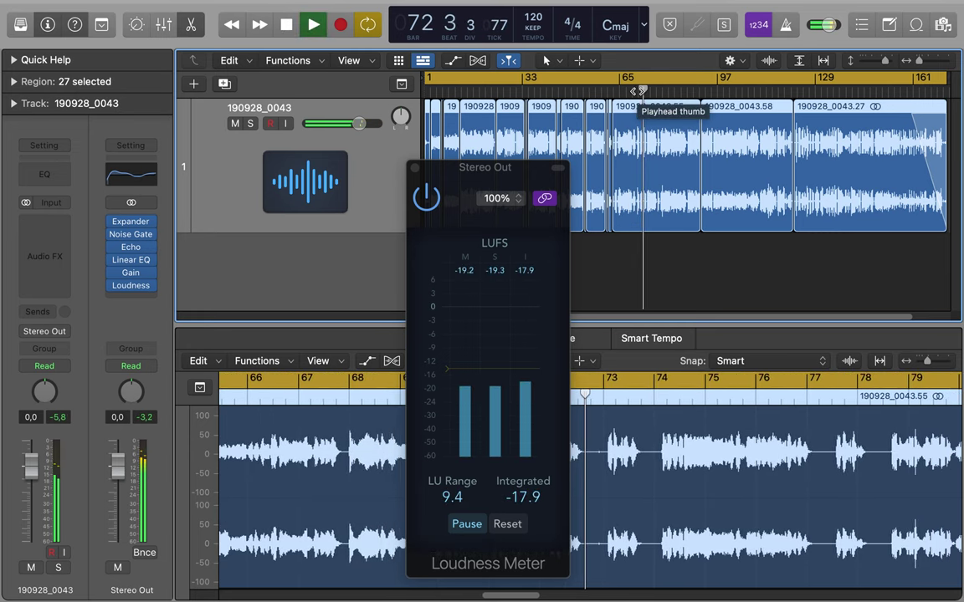
{"action": "left_click", "coordinate": [507, 89]}
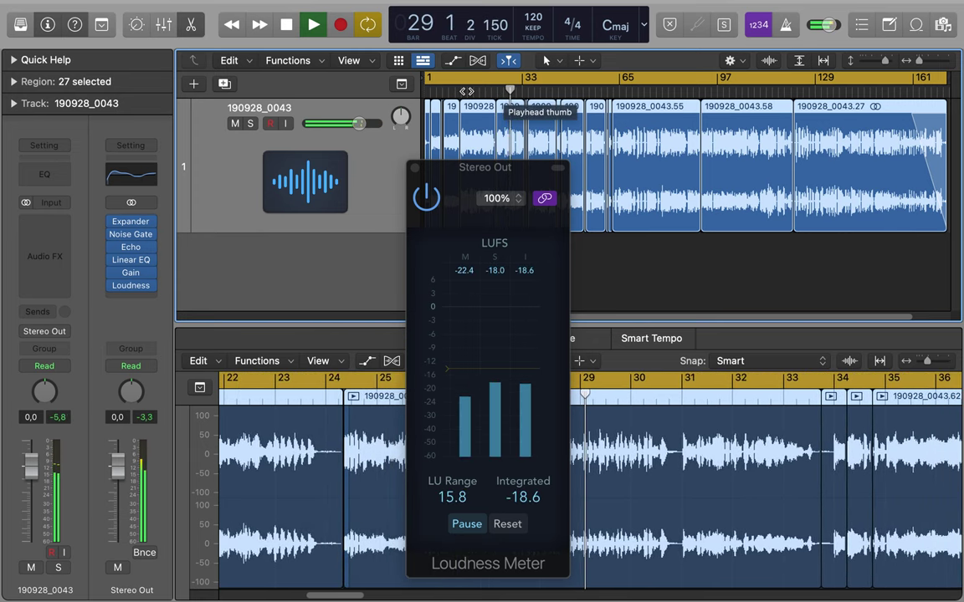
{"action": "left_click", "coordinate": [469, 89]}
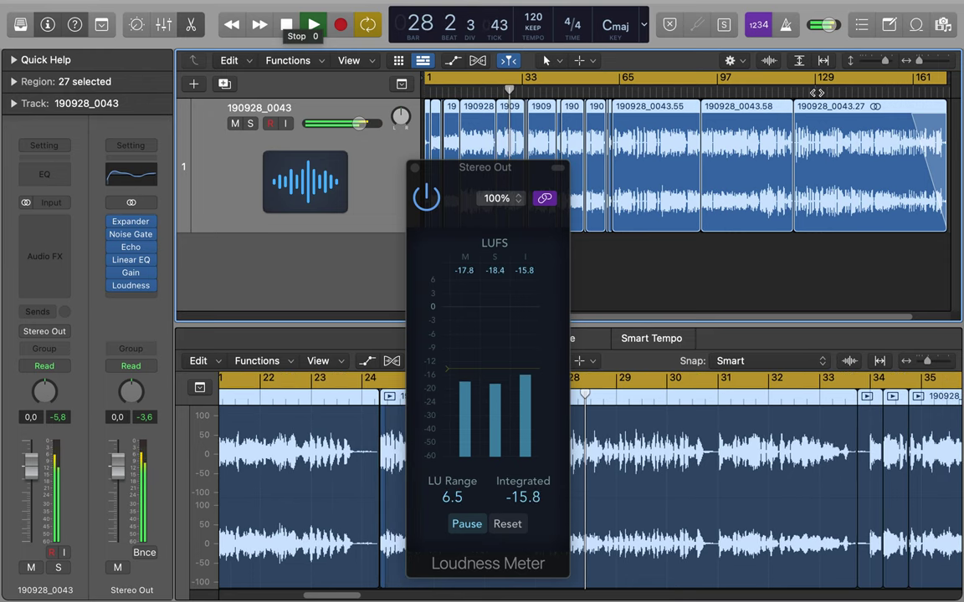
{"action": "left_click", "coordinate": [816, 92]}
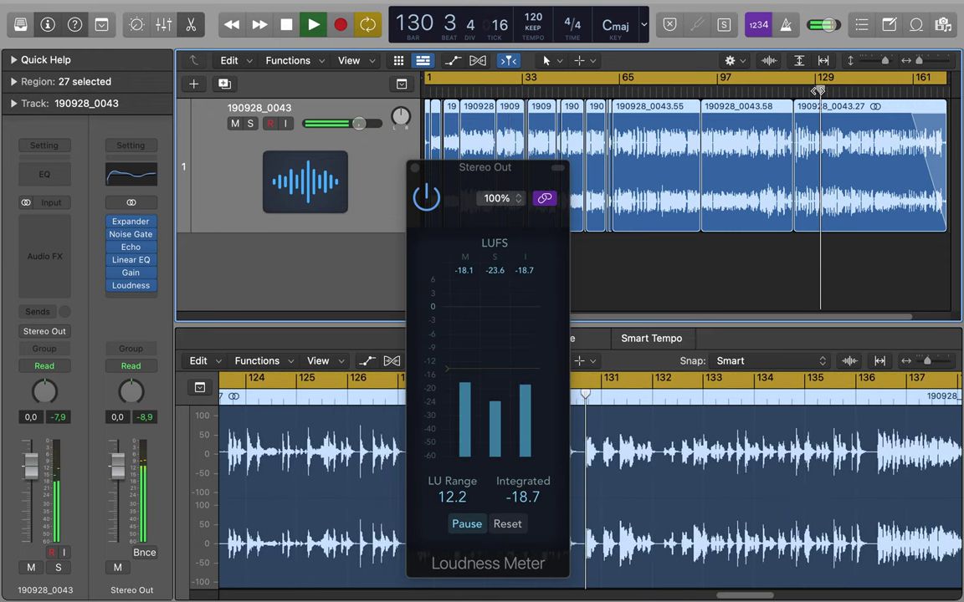
{"action": "left_click", "coordinate": [875, 90]}
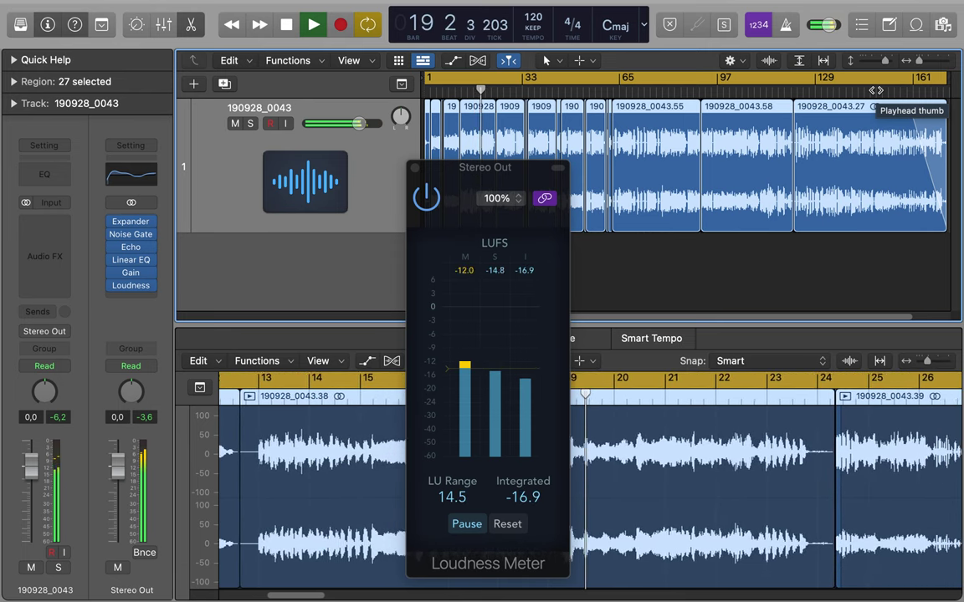
{"action": "key", "text": "space"}
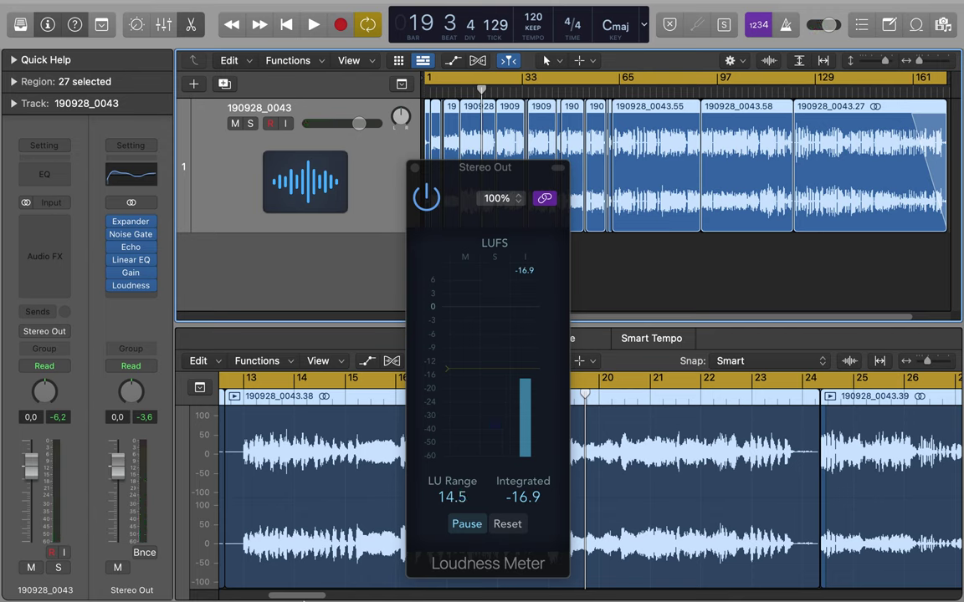
Switch to Launchpad and launch the Screenshot utility.
{"action": "mouse_move", "coordinate": [376, 585]}
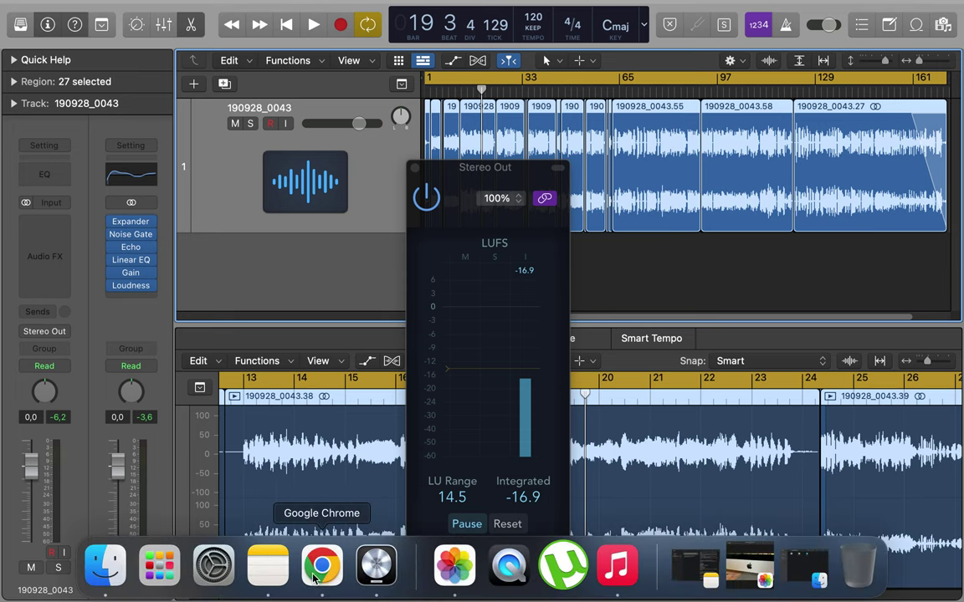
{"action": "left_click", "coordinate": [159, 567]}
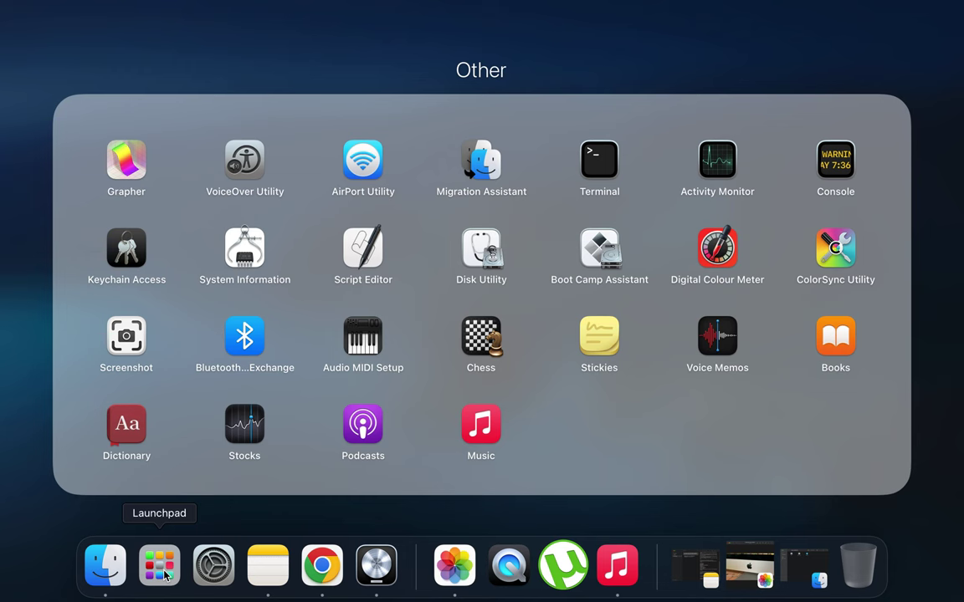
{"action": "left_click", "coordinate": [127, 331]}
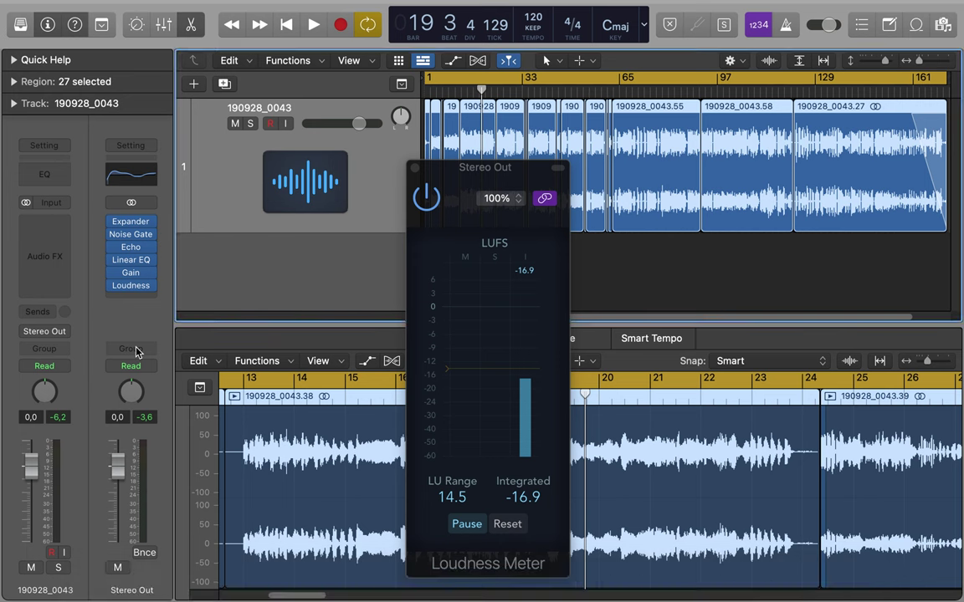